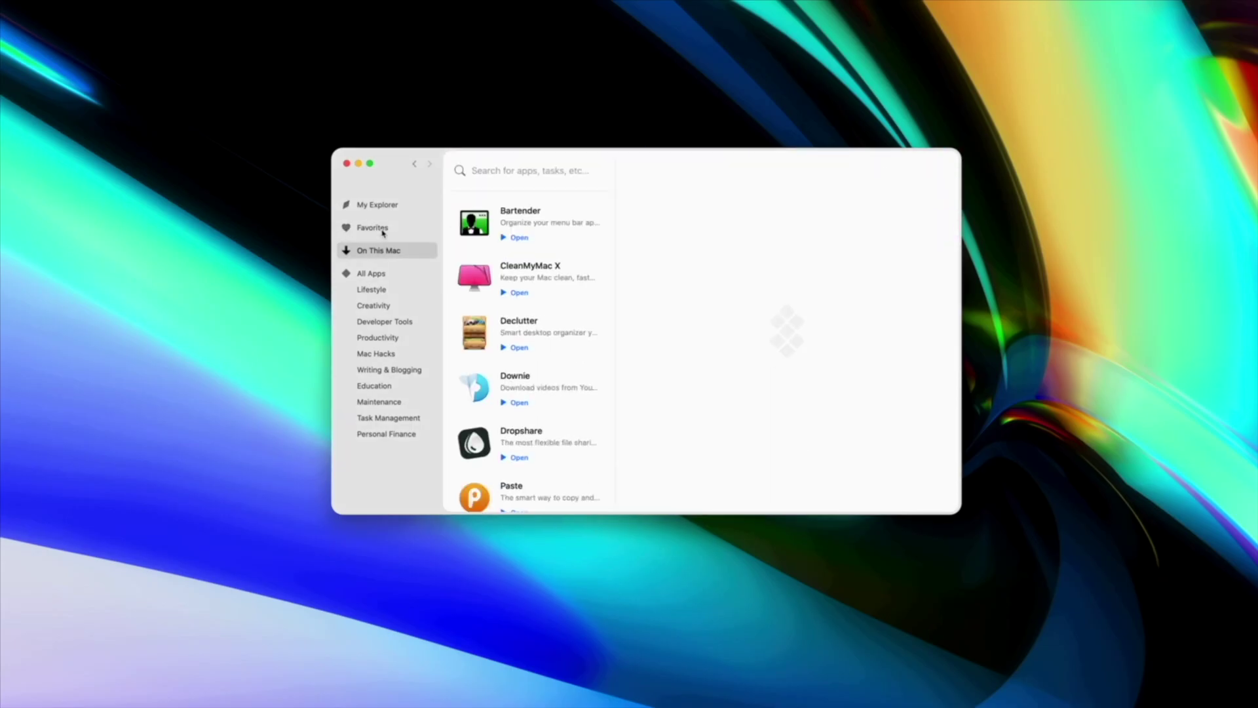
- Browse Setapp's sidebar and installed apps list down to Paste's details
key(Down)
key(Up)
key(Tab)
key(Down)
key(Down)
key(Down)
key(Down)
key(Down)
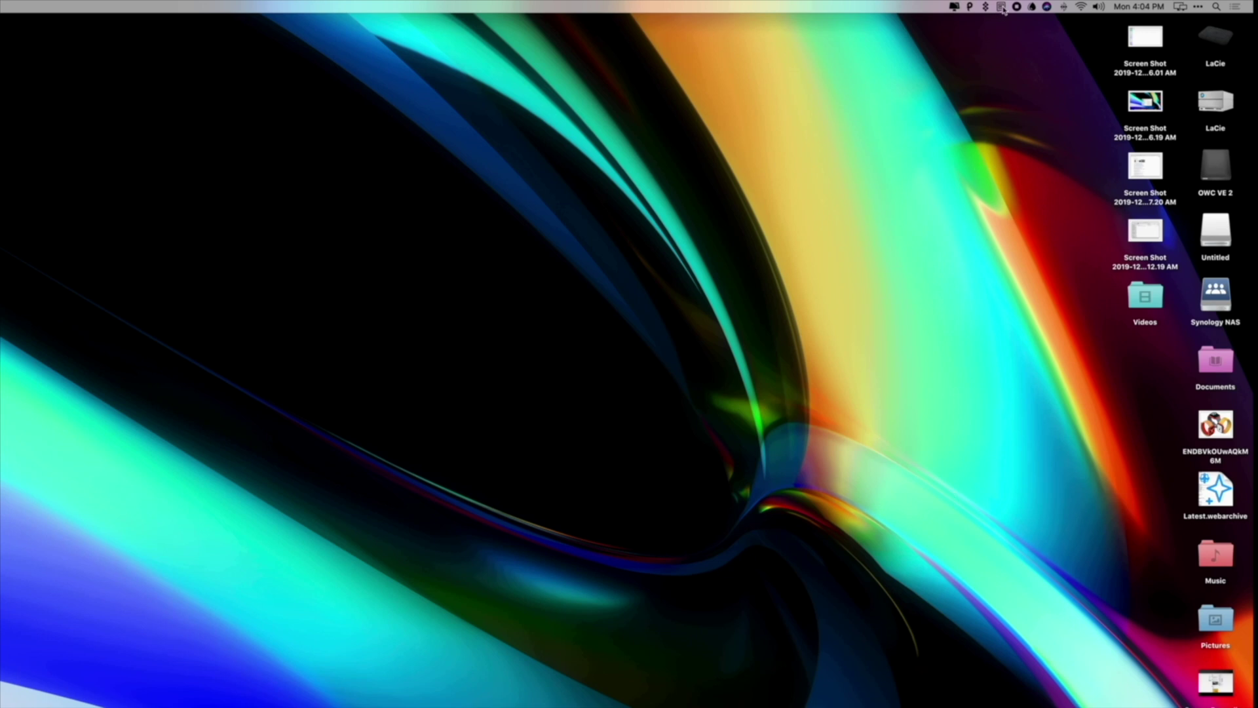
- Tidy the desktop files into folders with Declutter
click(1001, 7)
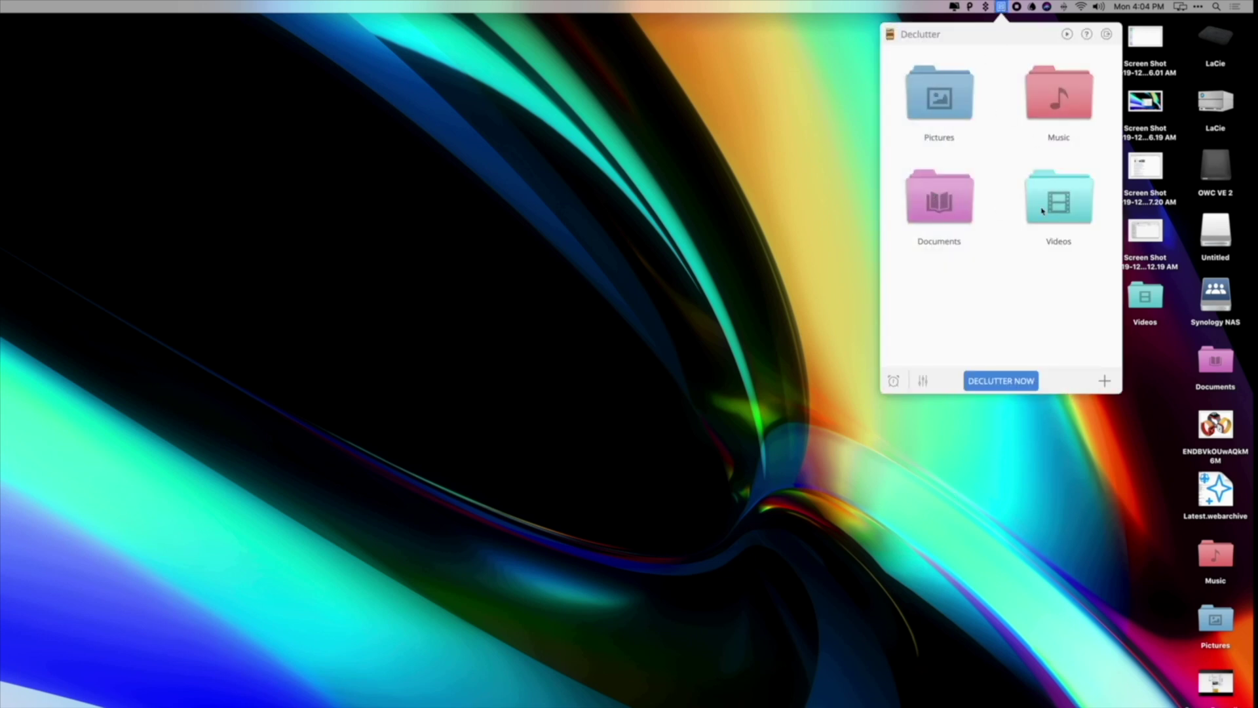
click(994, 381)
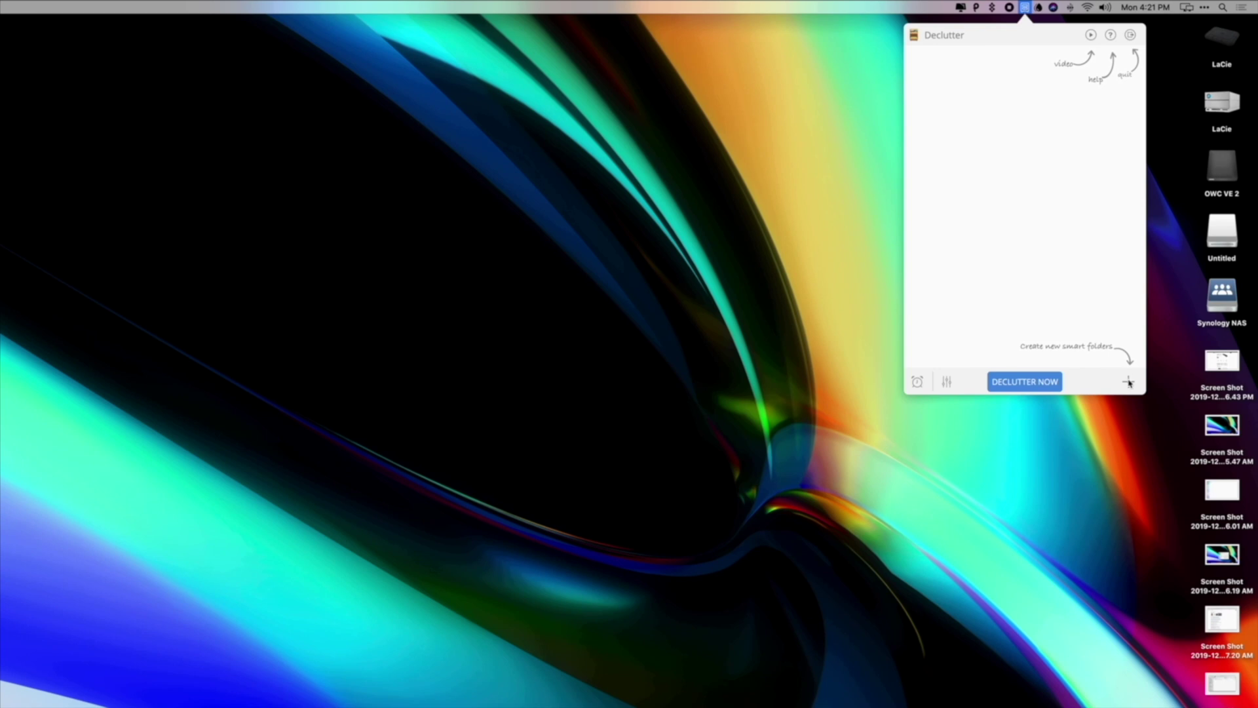
- Add a Declutter smart folder named 'Screen Shots' filtered on the word 'Screen'
click(1131, 384)
click(984, 249)
text(Screen Shots)
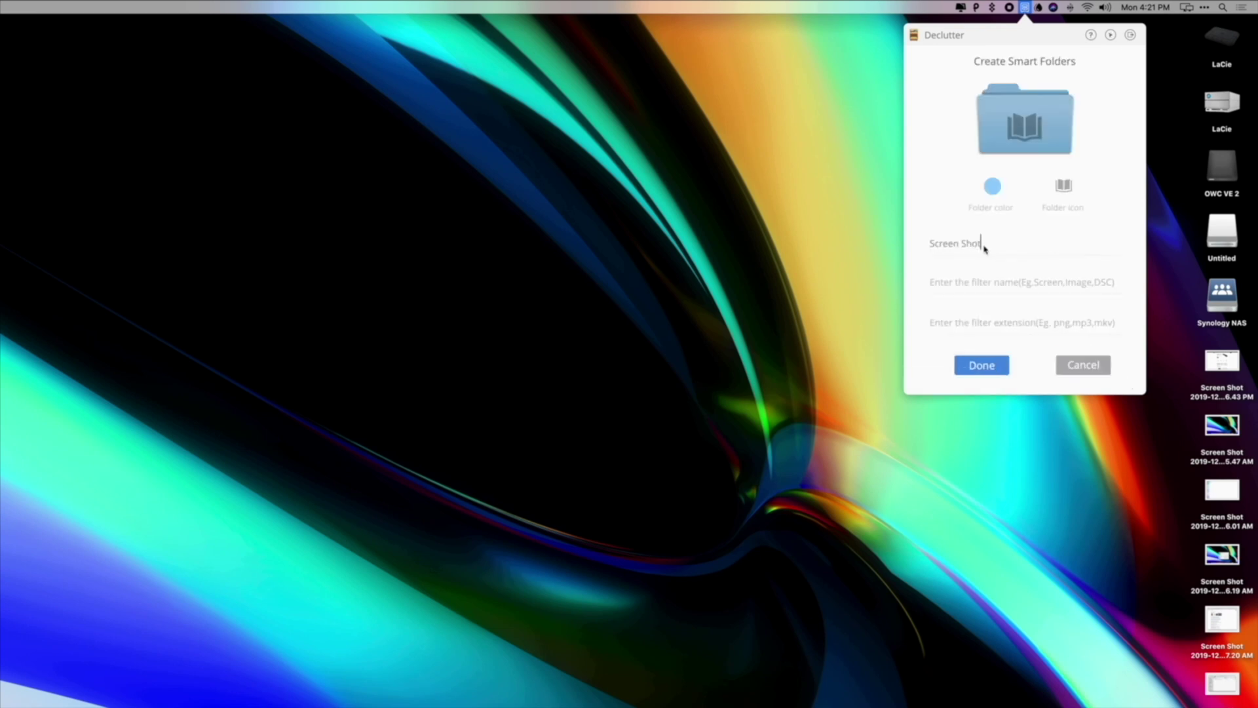
click(975, 286)
text(Screen)
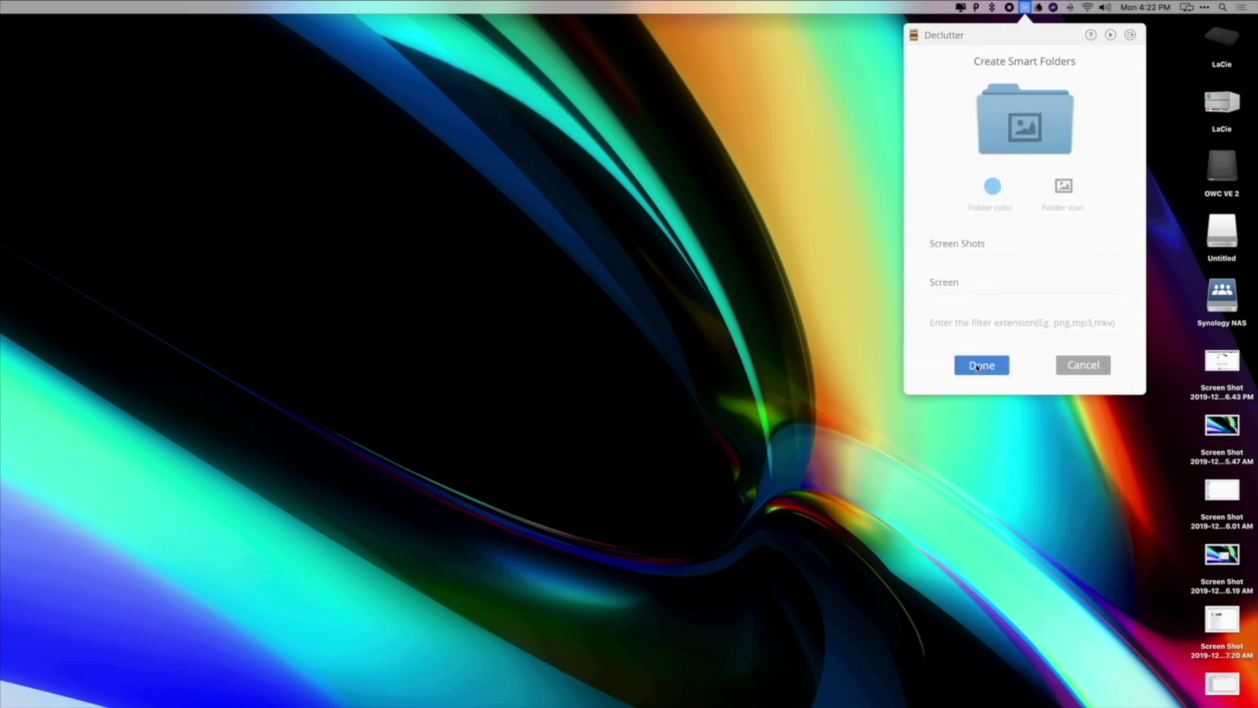
click(991, 368)
- Run Declutter again, dismiss the summary, and open the Screen Shots folder
click(1024, 391)
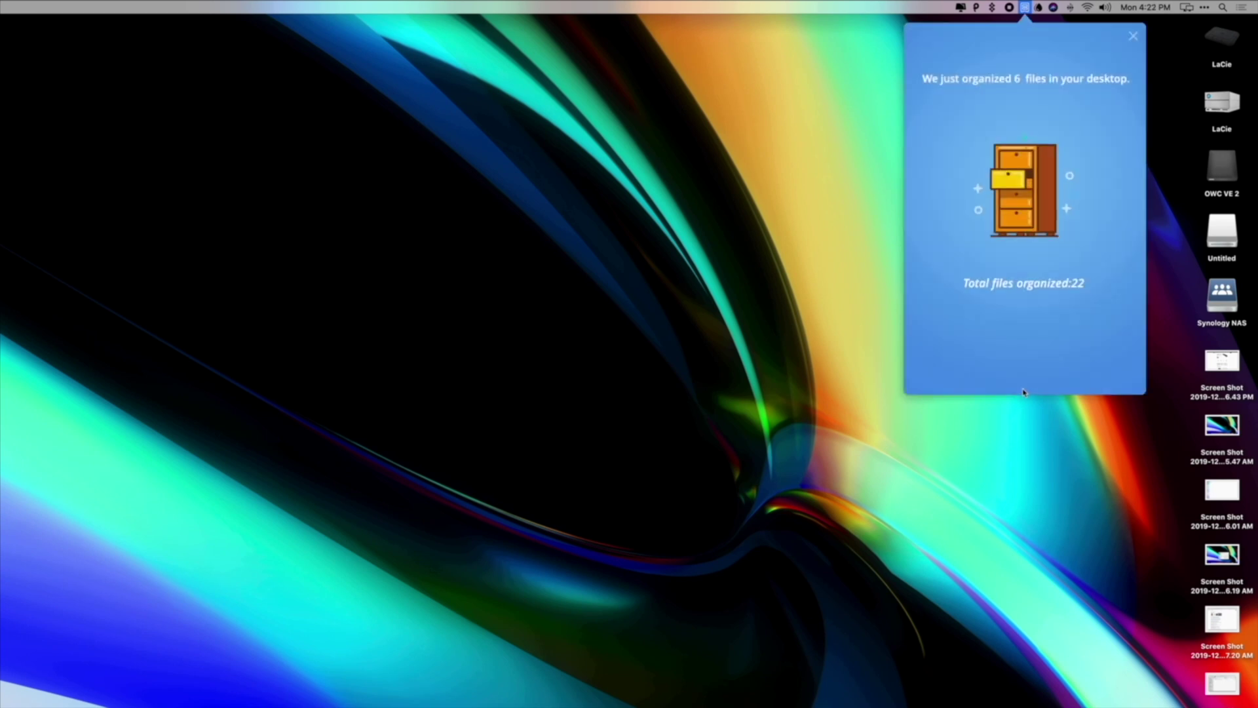
click(950, 281)
click(1082, 470)
double_click(1222, 362)
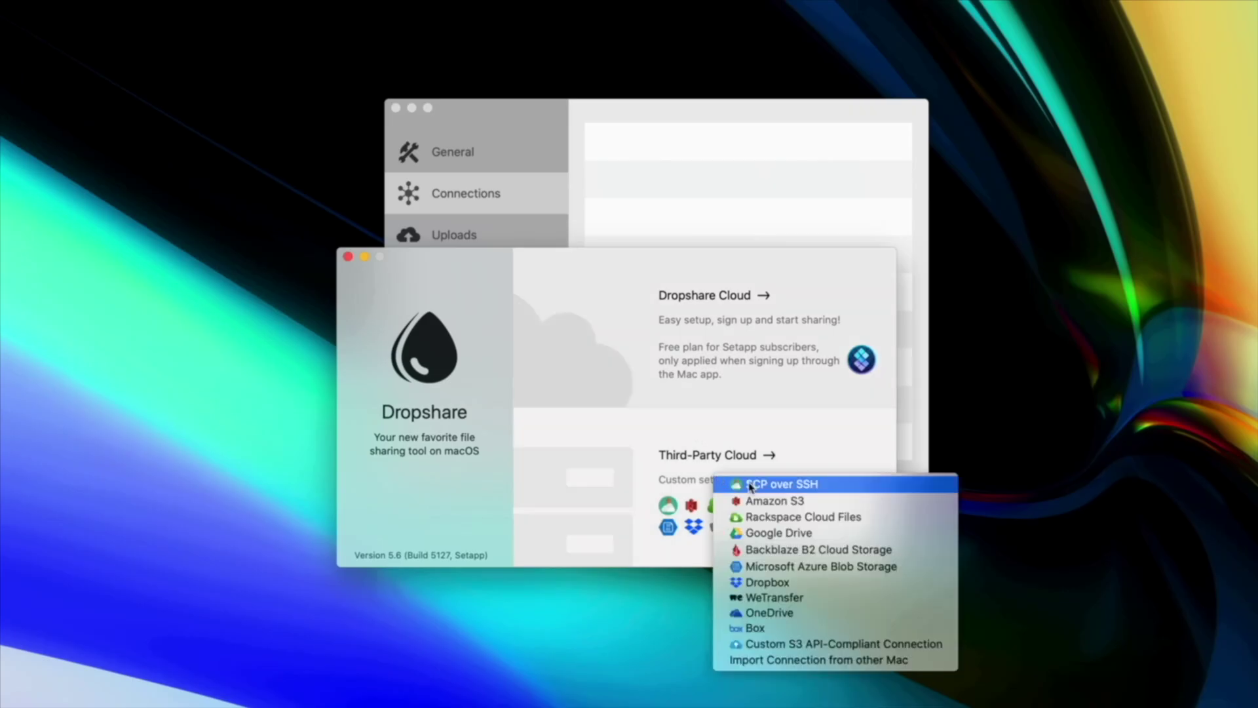
- Set Dropbox as Dropshare's upload cloud and capture a region screenshot of the desktop
click(773, 582)
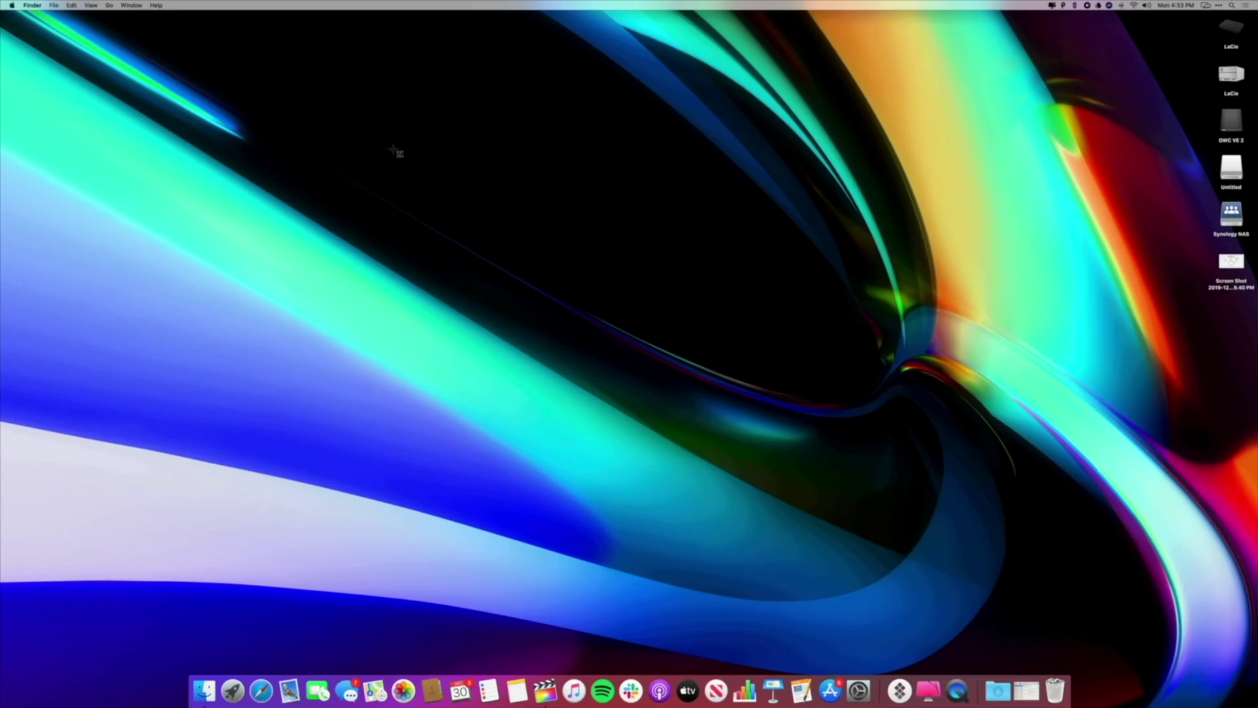
key(super+shift+4)
drag(393, 148, 959, 499)
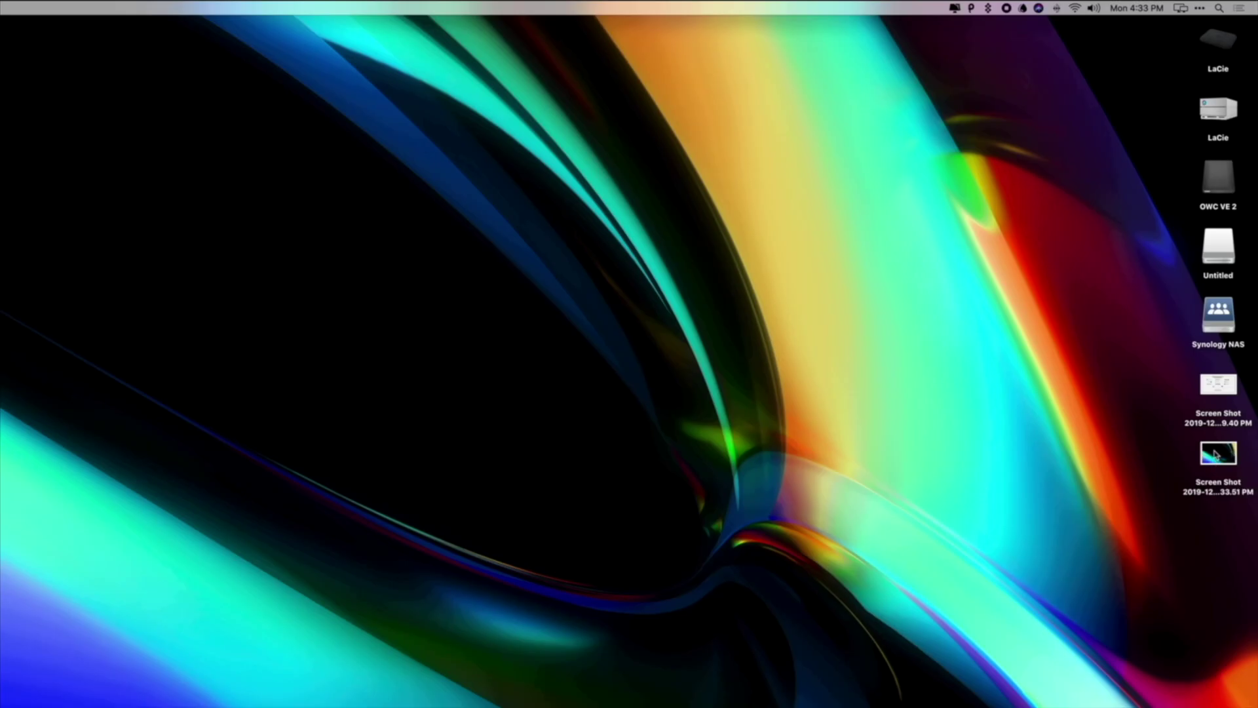
- Upload the desktop screenshot via Dropshare, then caption a capture 'Easy Annotations!'
drag(1216, 453, 1022, 8)
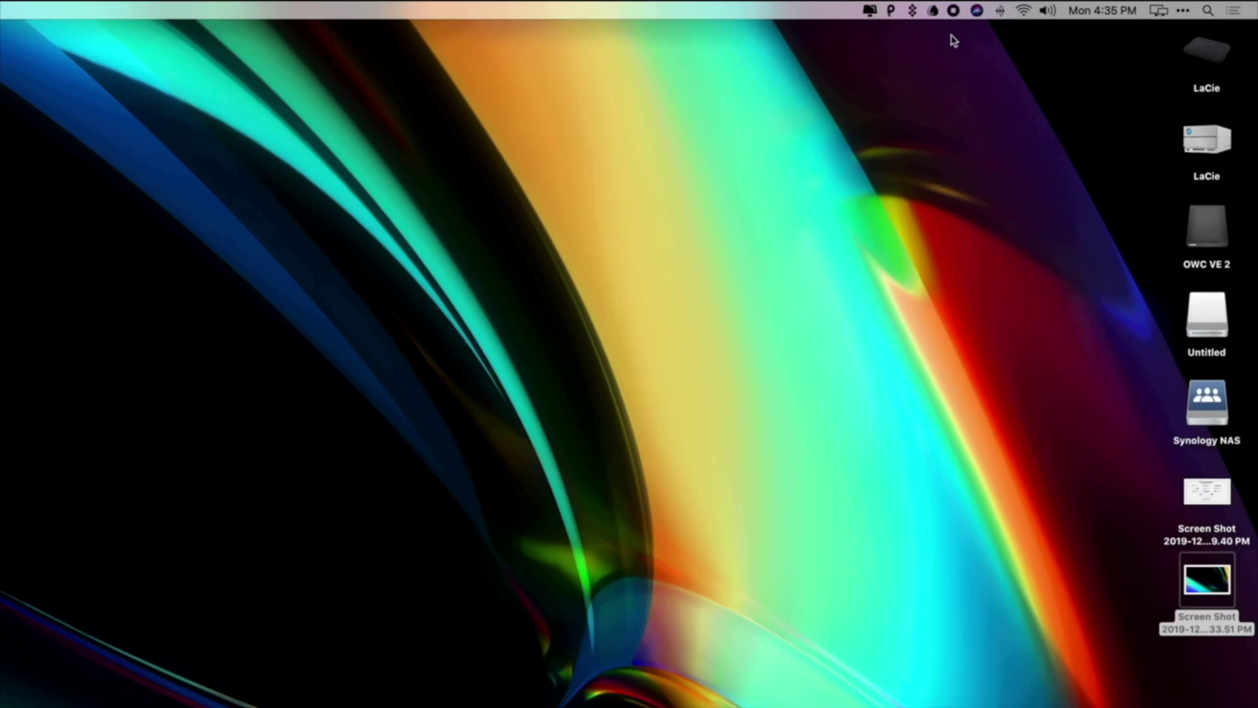
click(935, 12)
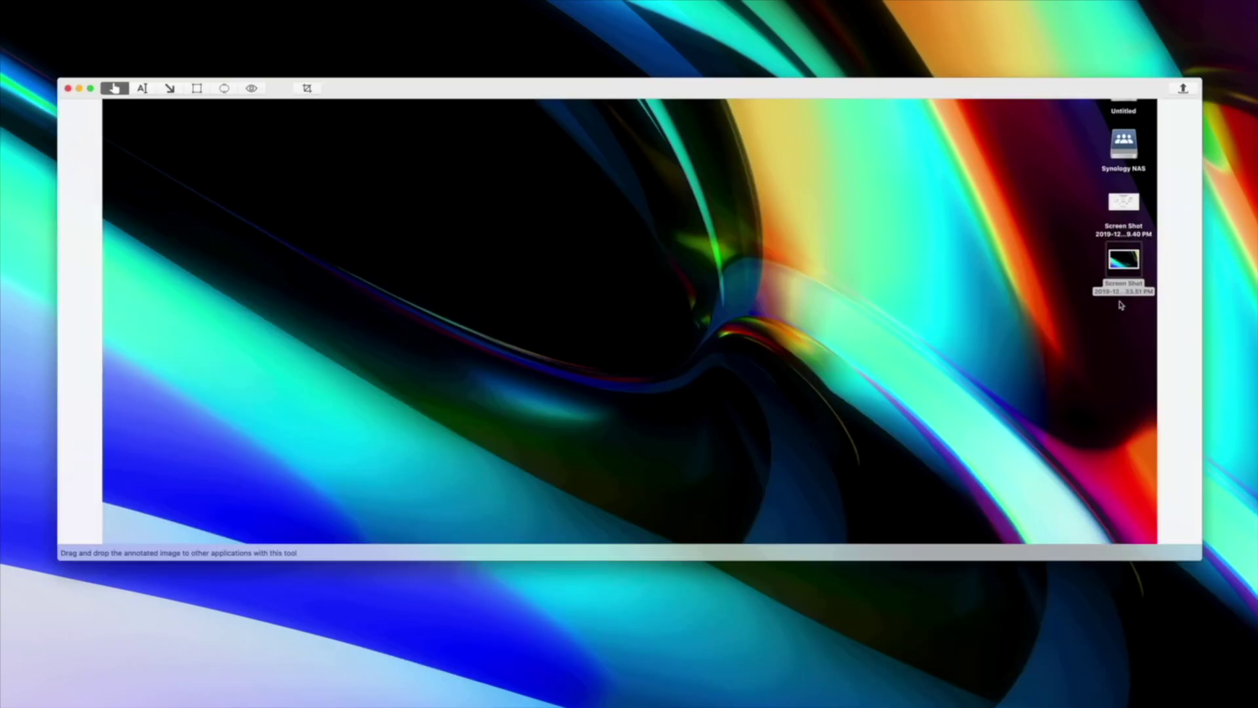
click(143, 89)
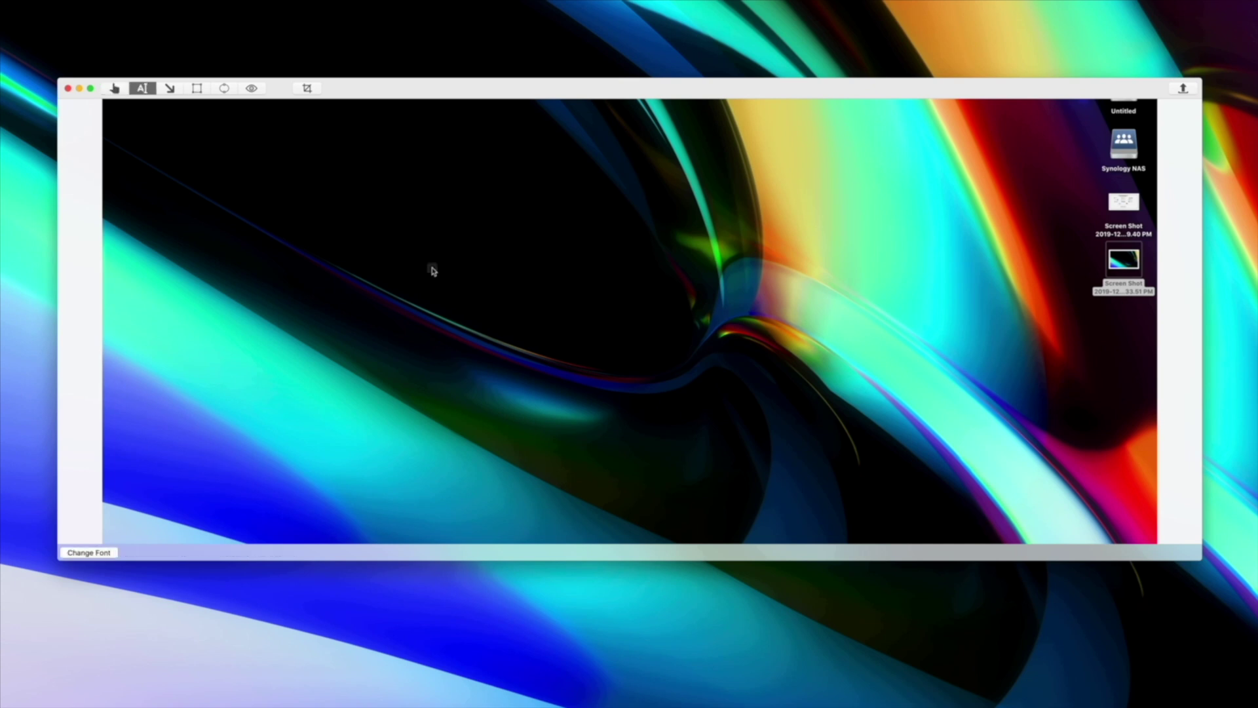
drag(431, 269, 651, 386)
text(Easy Annotations!)
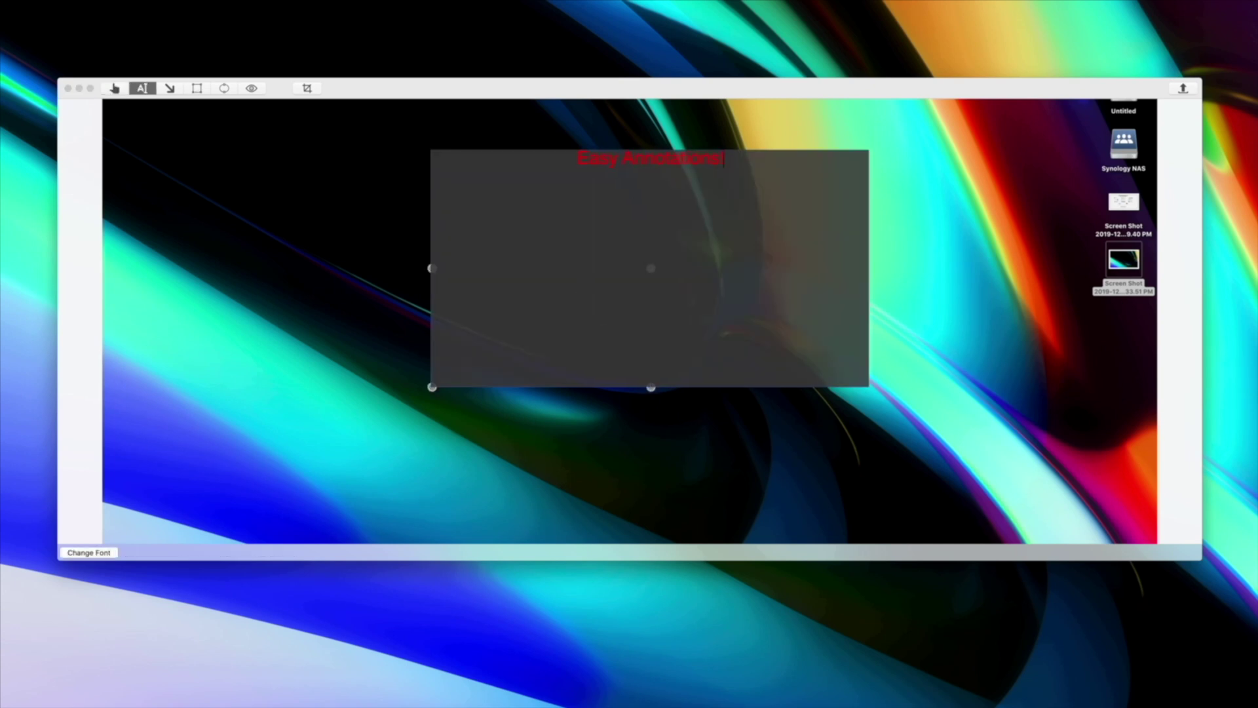
click(582, 273)
- Move the caption to the upper right and upload the newest screenshot to Dropshare
mouse_move(581, 273)
mouse_down()
mouse_move(1062, 261)
mouse_move(1084, 211)
mouse_up()
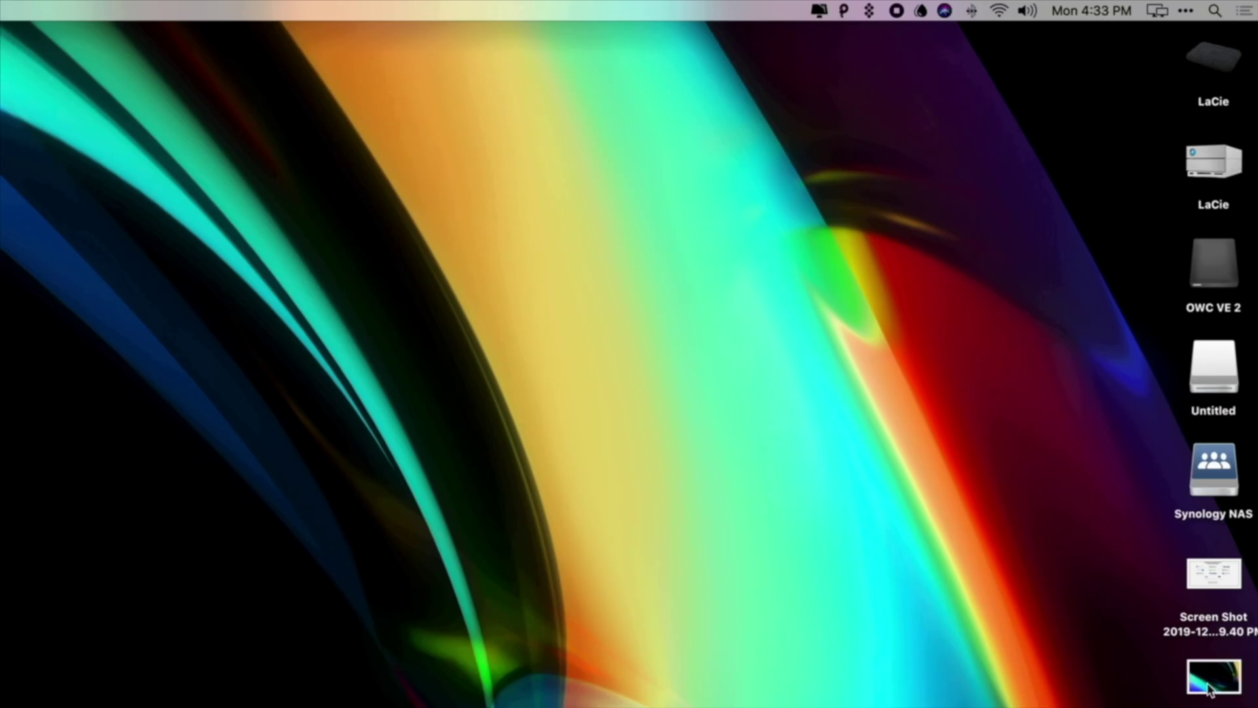
mouse_move(1205, 676)
mouse_down()
mouse_move(1068, 577)
mouse_move(939, 280)
mouse_move(907, 20)
mouse_move(922, 13)
mouse_up()
click(921, 14)
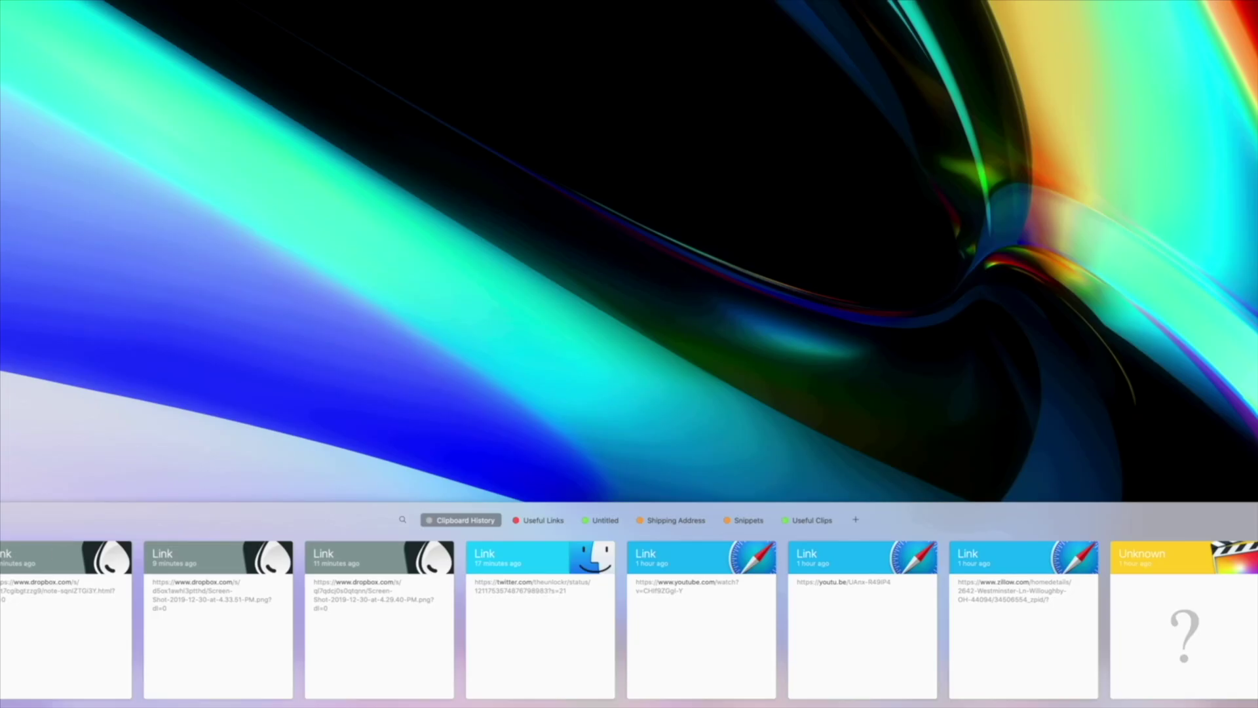
- Step through Paste's history to the Zillow link and copy it to the clipboard
key(Right)
key(Right)
key(Right)
key(Right)
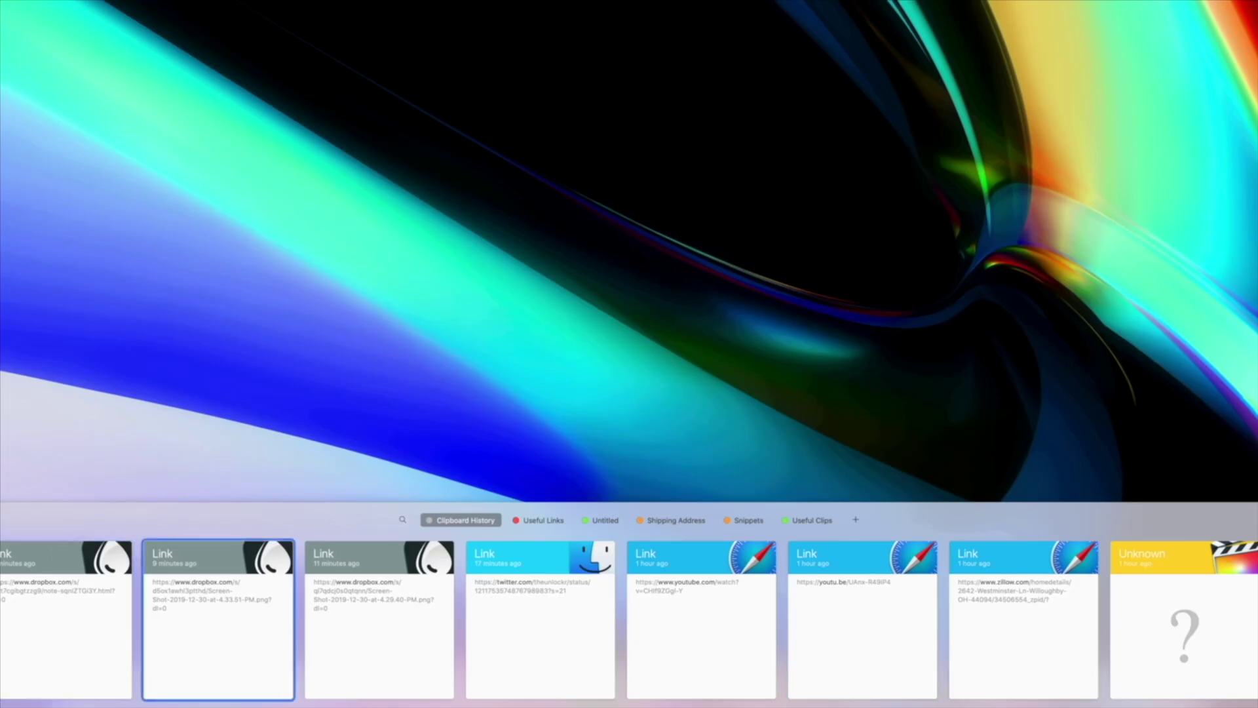
key(Right)
key(Right)
key(Right)
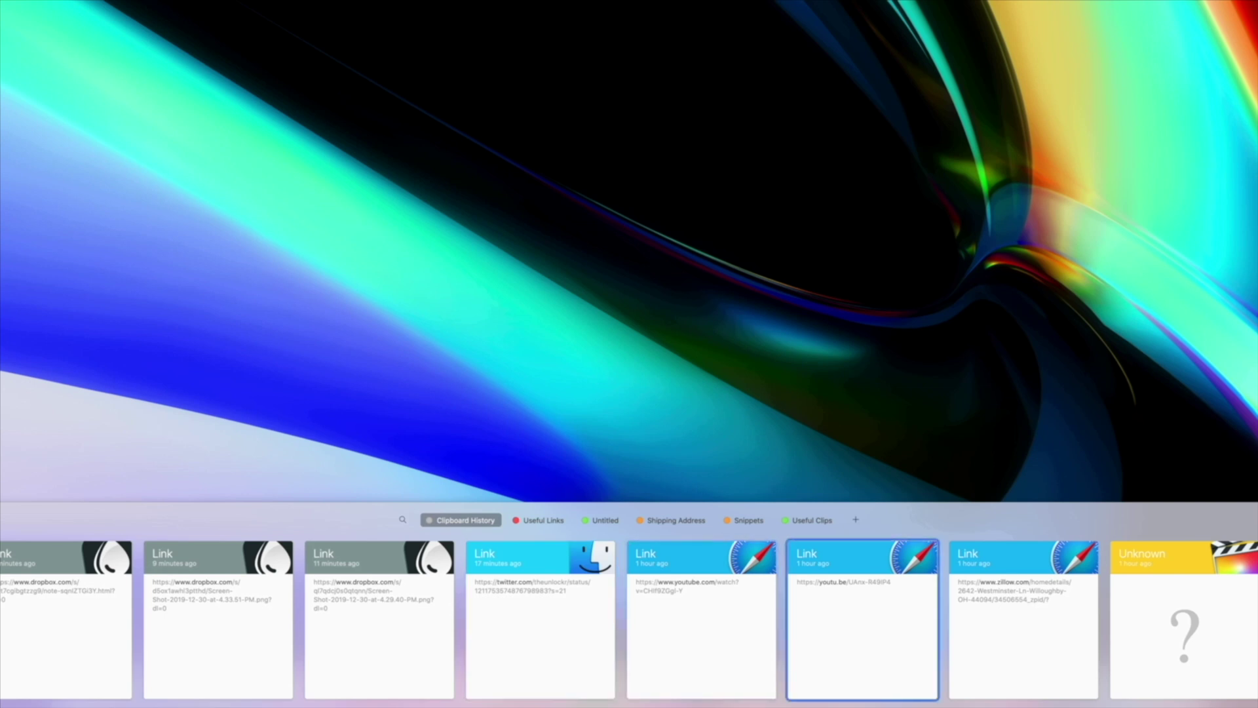
key(Return)
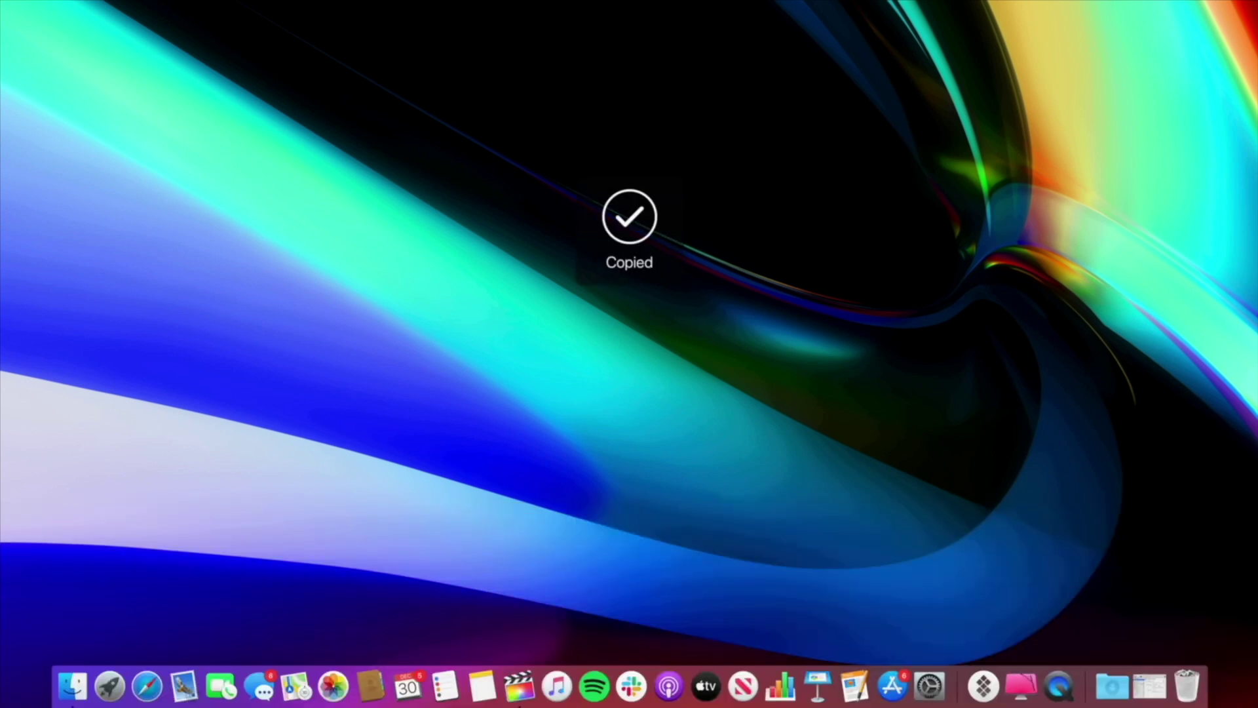
- Reopen the clipboard history, browse its items, and switch to the Useful Links pinboard
key(shift+super+v)
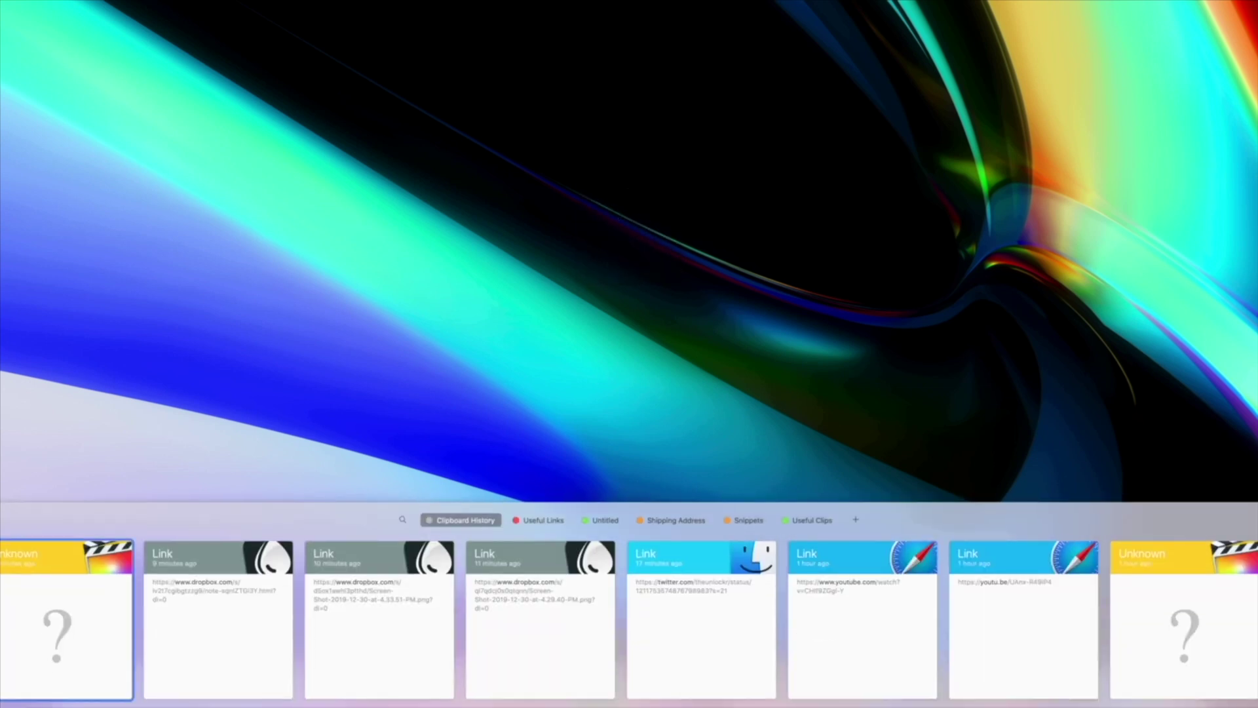
key(Right)
key(Right)
key(Right)
key(Right)
key(Right)
key(Right)
key(Right)
key(Right)
key(Right)
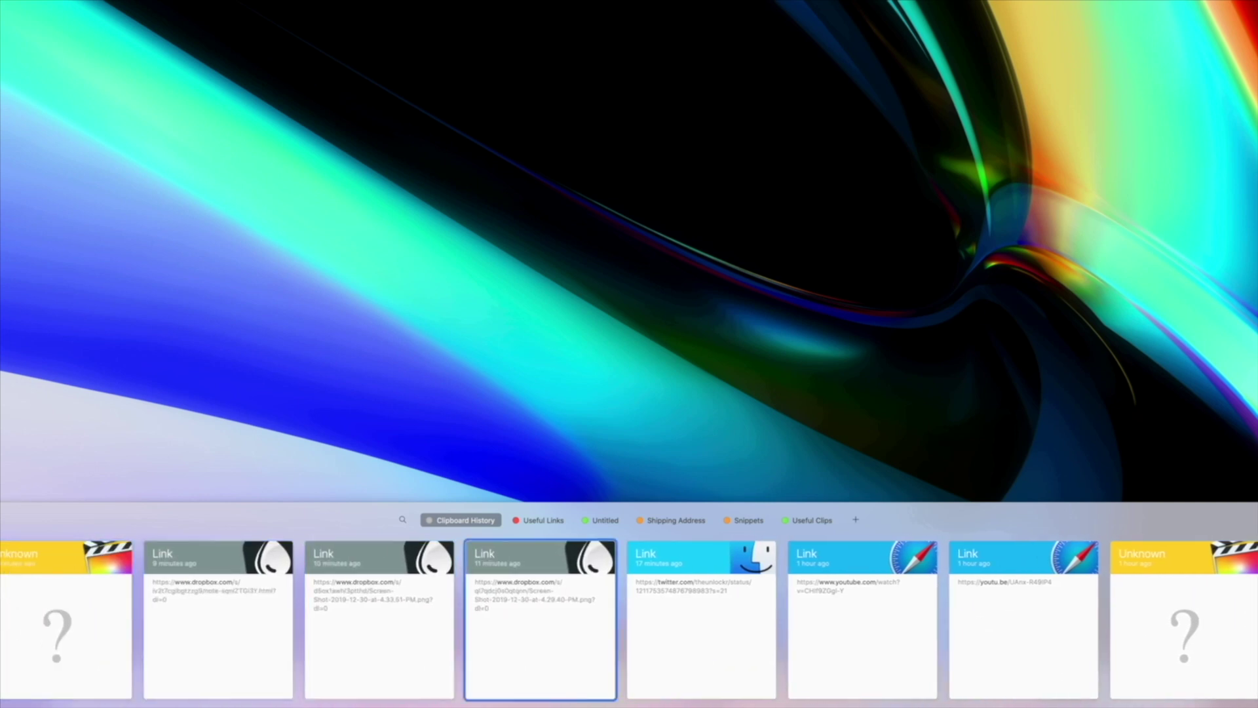
key(Left)
key(Left)
key(Left)
key(Left)
key(Left)
key(Left)
key(Left)
click(541, 521)
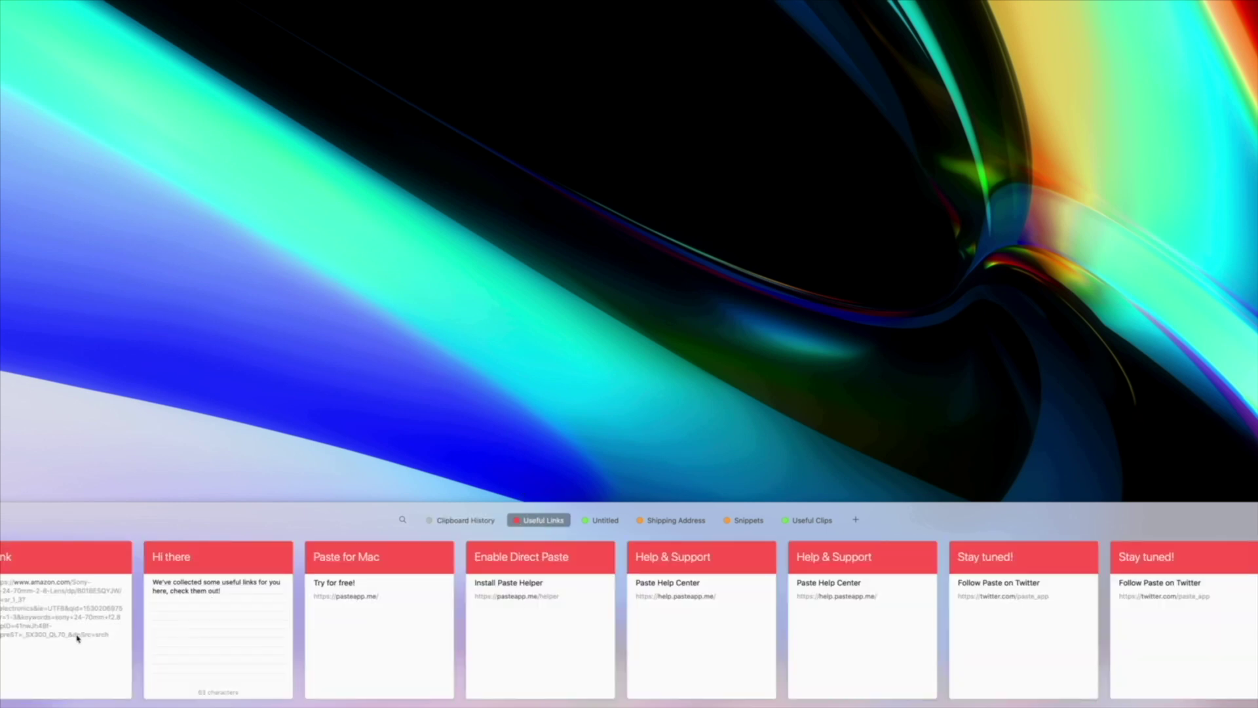
- Browse the saved clip cards and switch to the Shipping Address pinboard
click(206, 636)
click(401, 637)
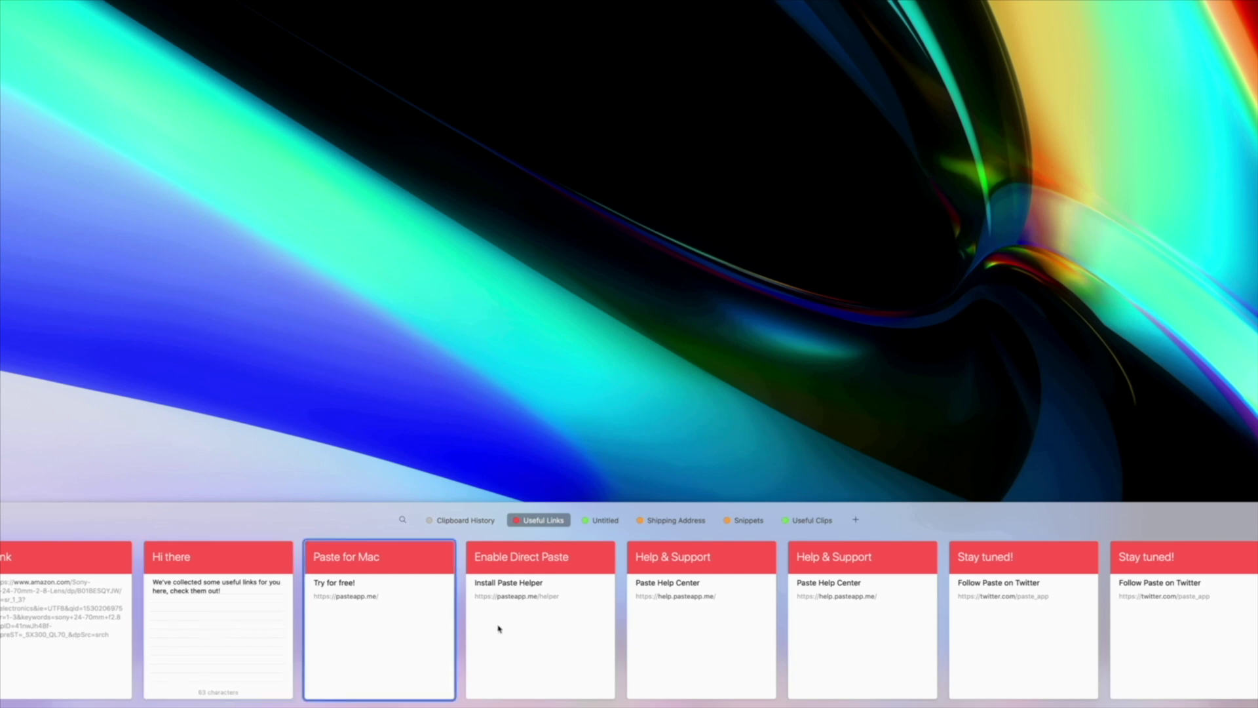
click(538, 632)
click(746, 636)
click(606, 519)
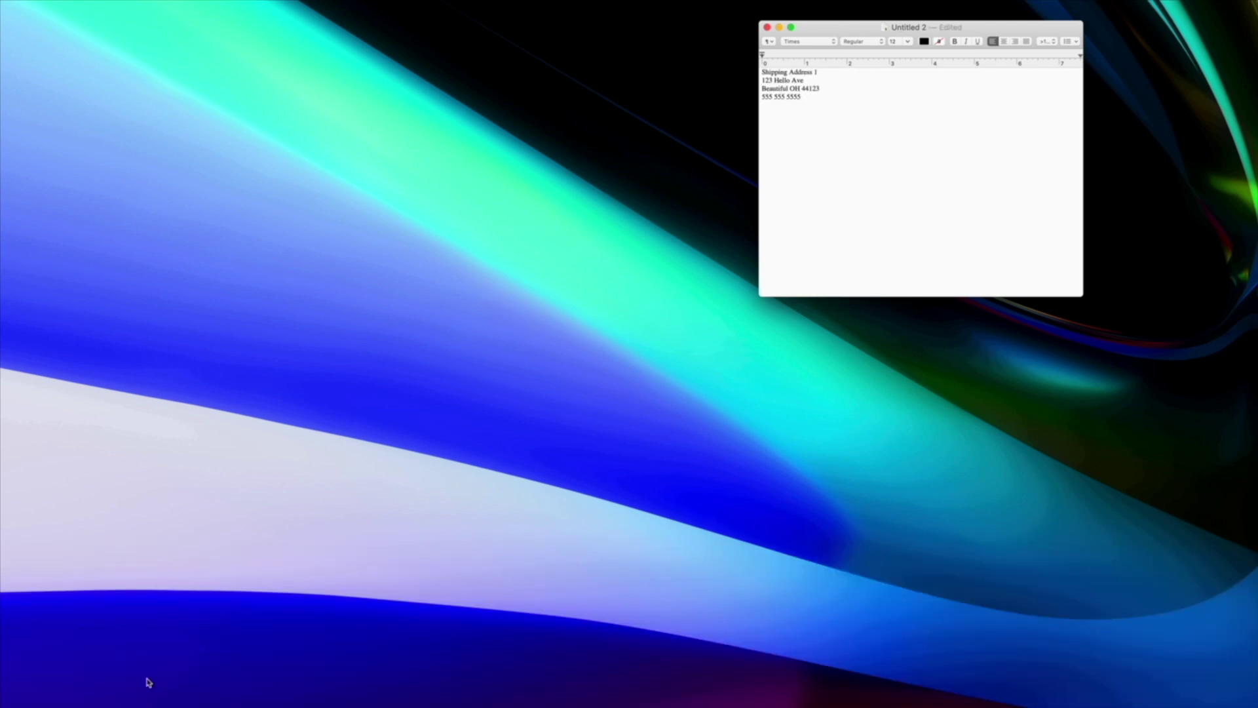
- Pick the next clip on the Paste history shelf and copy it
key(super+shift+v)
key(Right)
key(Return)
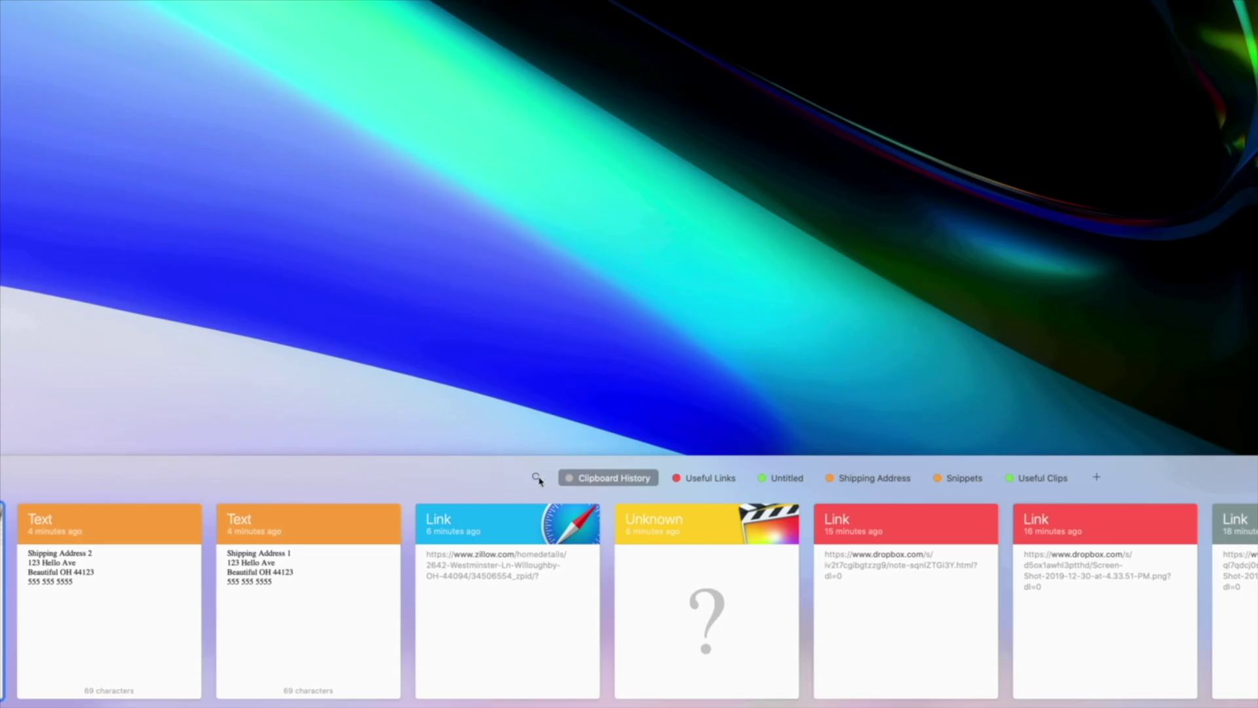
- Click into the Paste panel's Search field to search saved clips
click(652, 483)
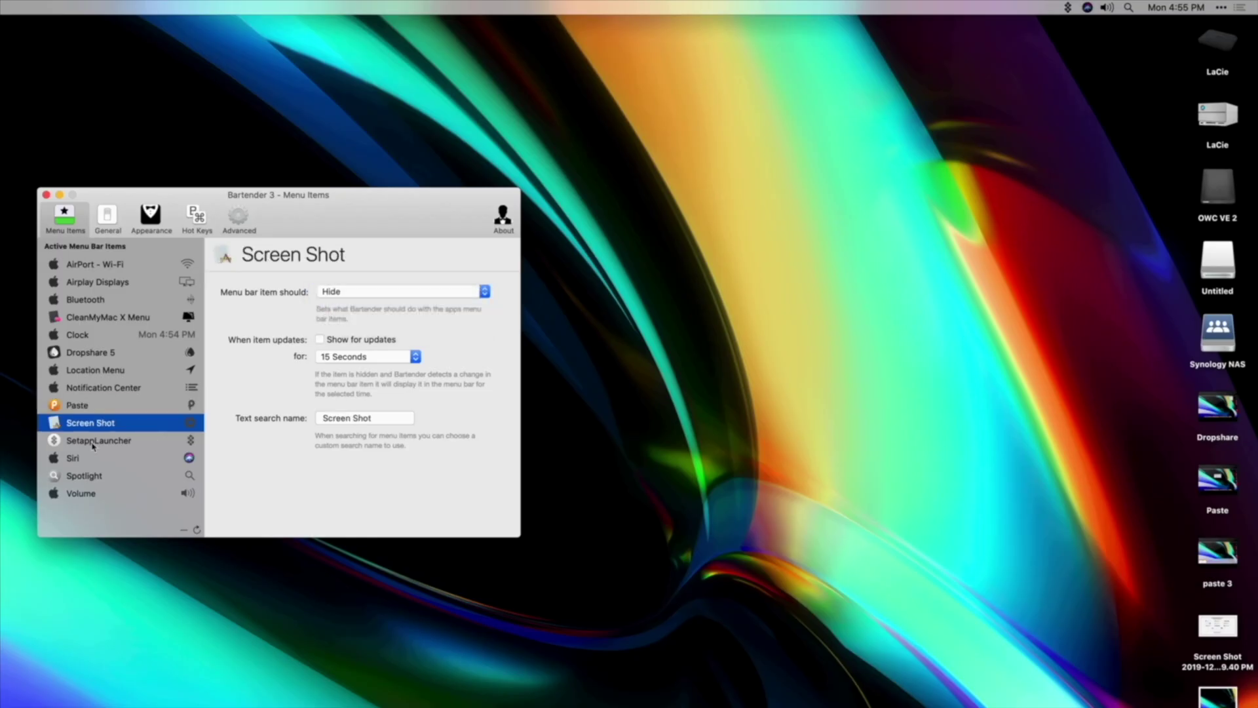
- Set Screen Shot, Siri, Spotlight and Volume to Hide in Bartender's menu item list
key(Down)
key(Down)
click(381, 291)
click(380, 303)
key(Down)
click(393, 291)
click(381, 303)
key(Down)
click(393, 291)
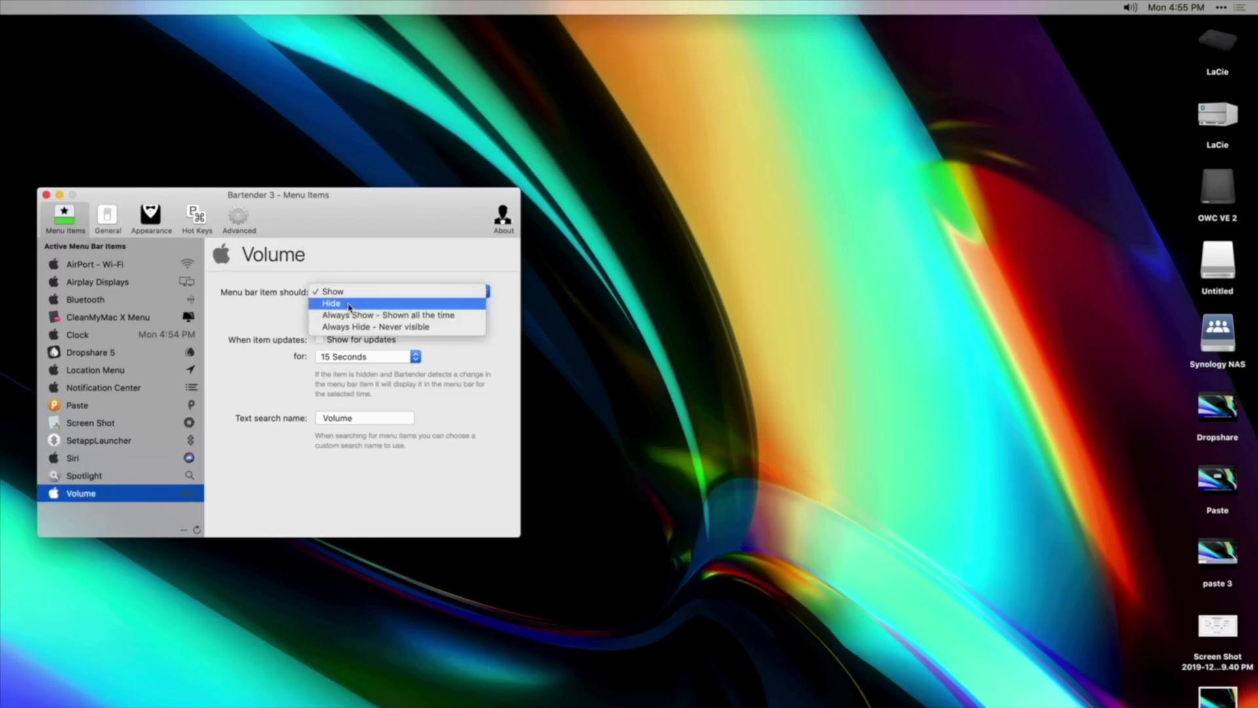
click(380, 302)
click(1222, 10)
- Close the settings to view the tidied menu bar, then browse the menu item list
key(super+w)
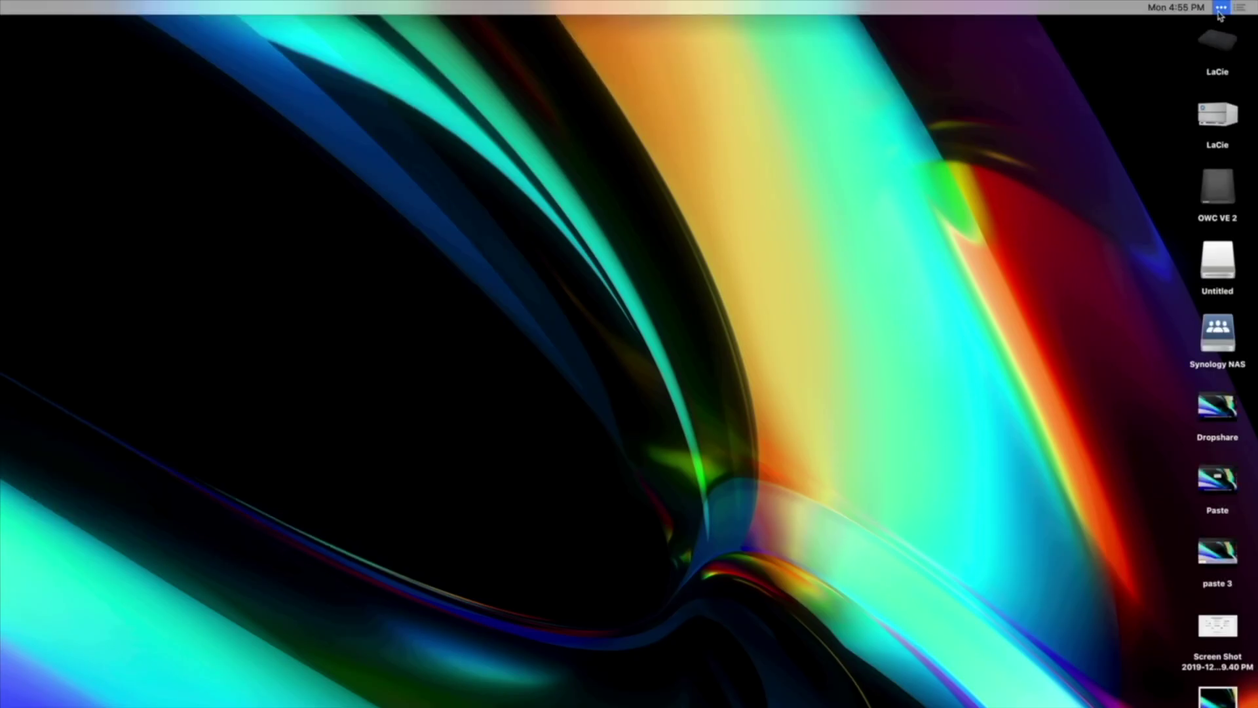
mouse_move(1250, 8)
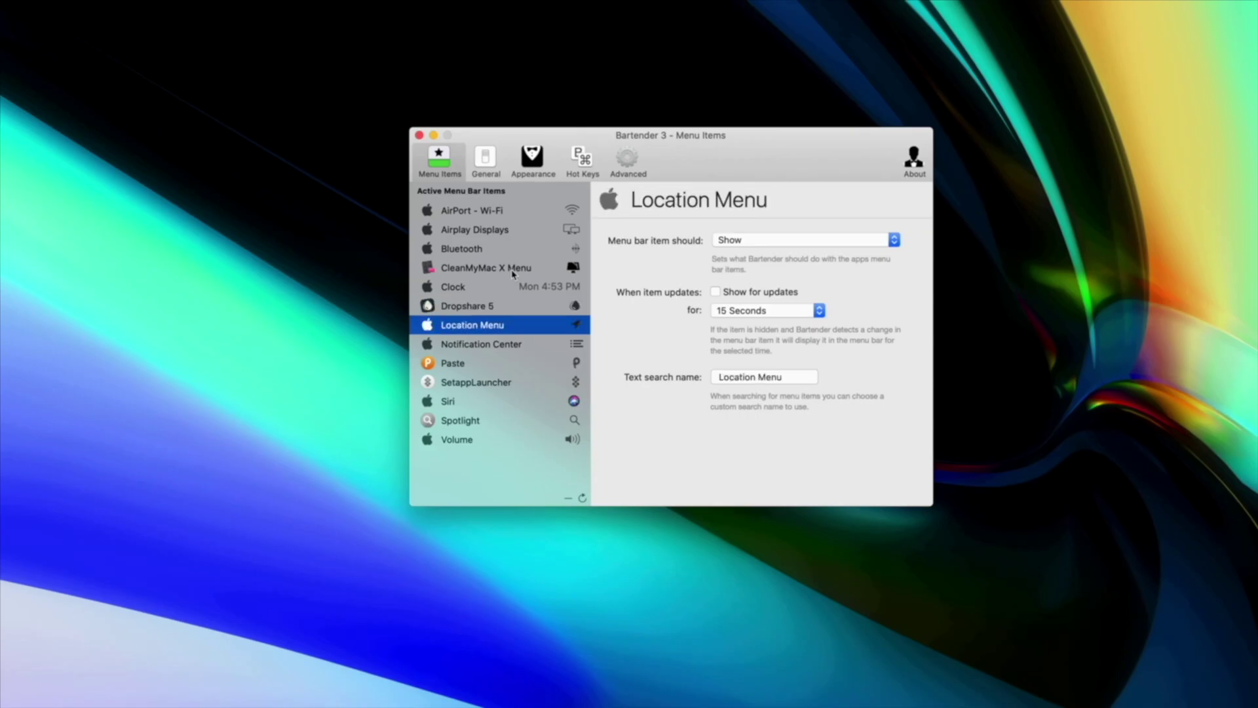
key(Down)
key(Down)
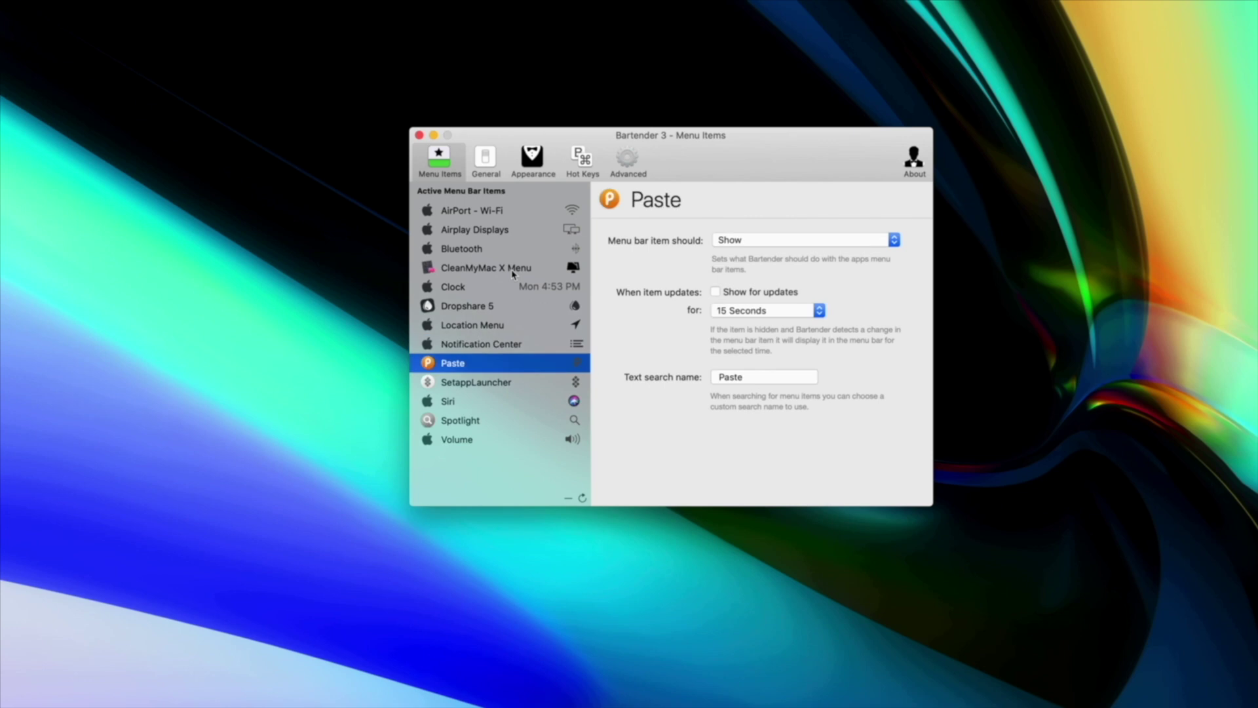
key(Down)
key(Down)
key(Down)
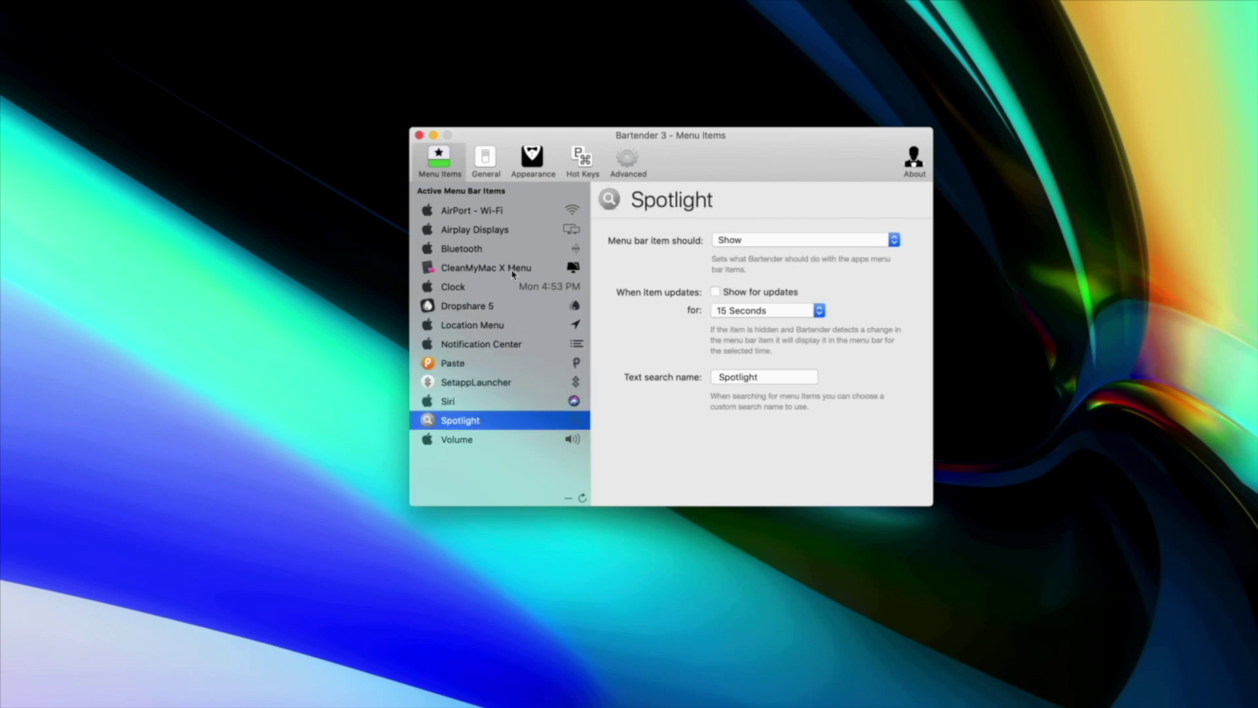
key(Down)
key(Up)
key(Up)
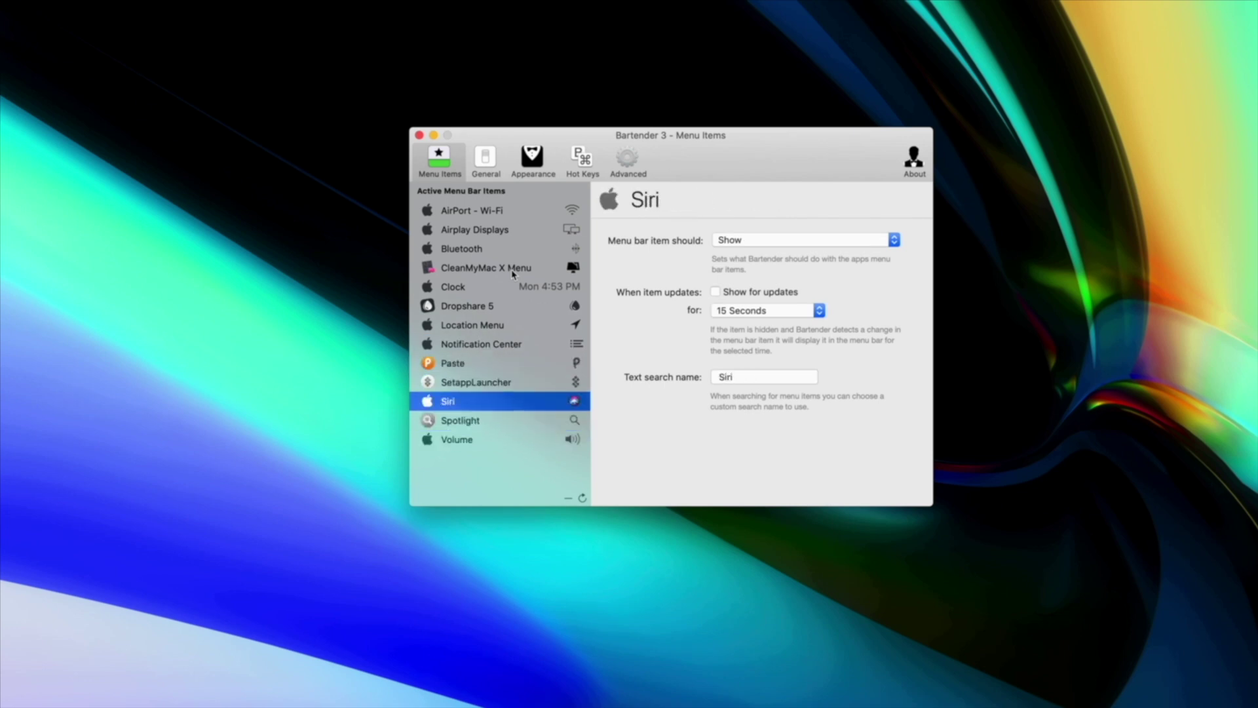
key(Up)
key(Up)
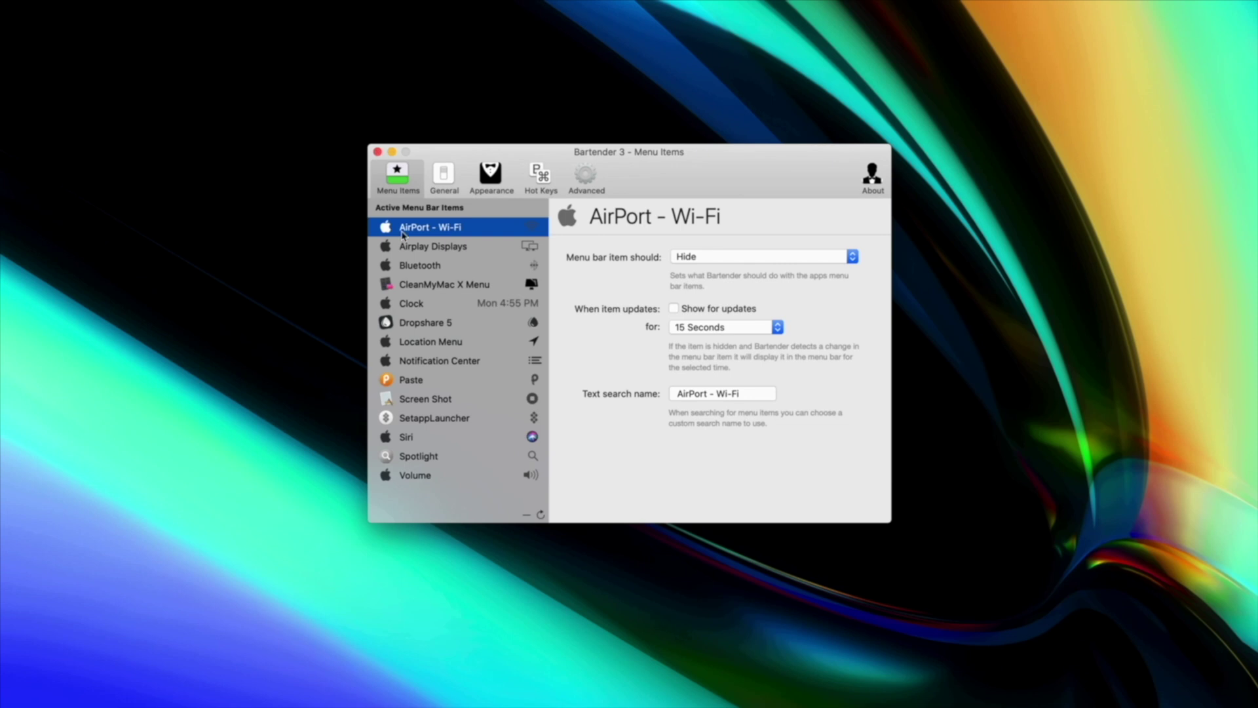
- Keep Airplay Displays on Hide, leave its update duration unchanged, and toggle the hidden icons
click(453, 251)
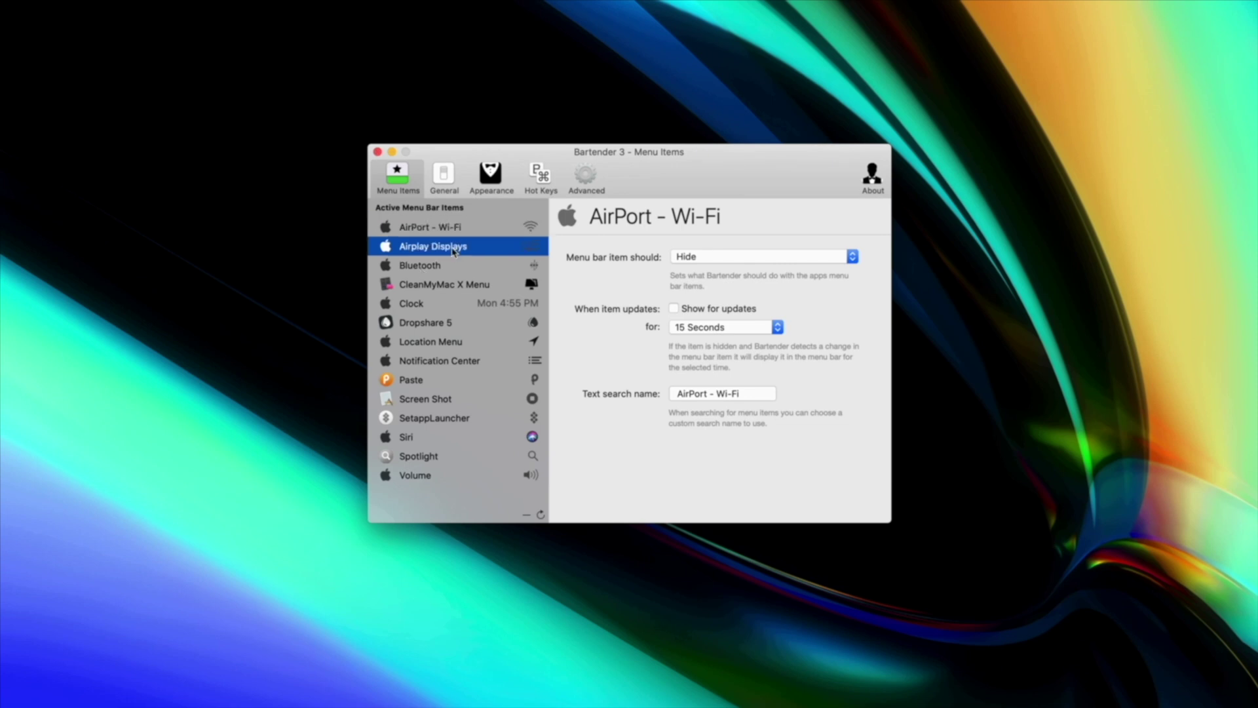
click(687, 255)
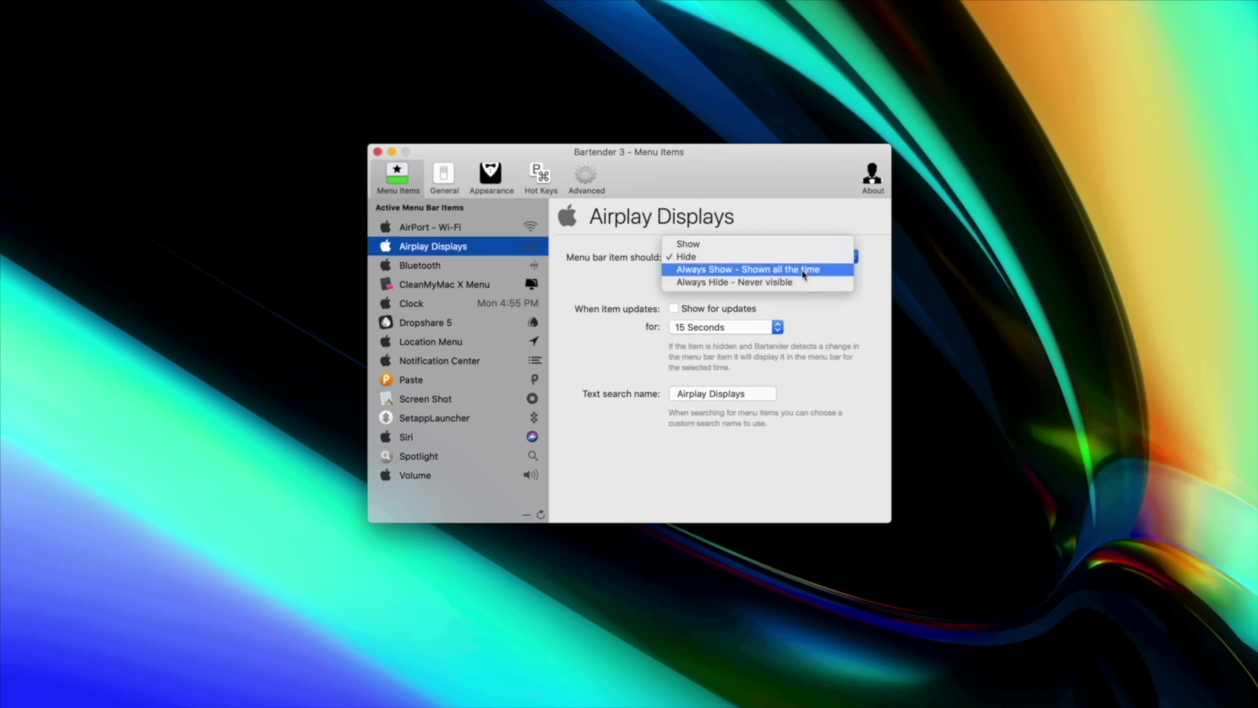
click(830, 321)
click(755, 329)
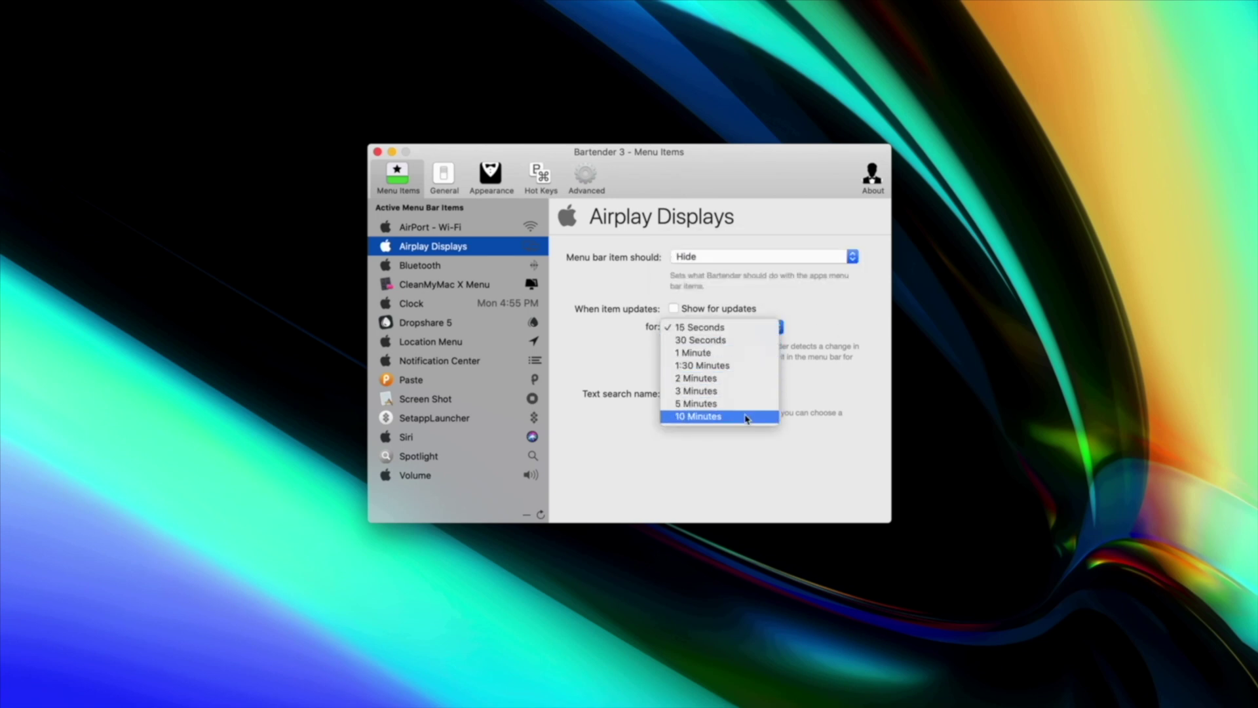
key(Escape)
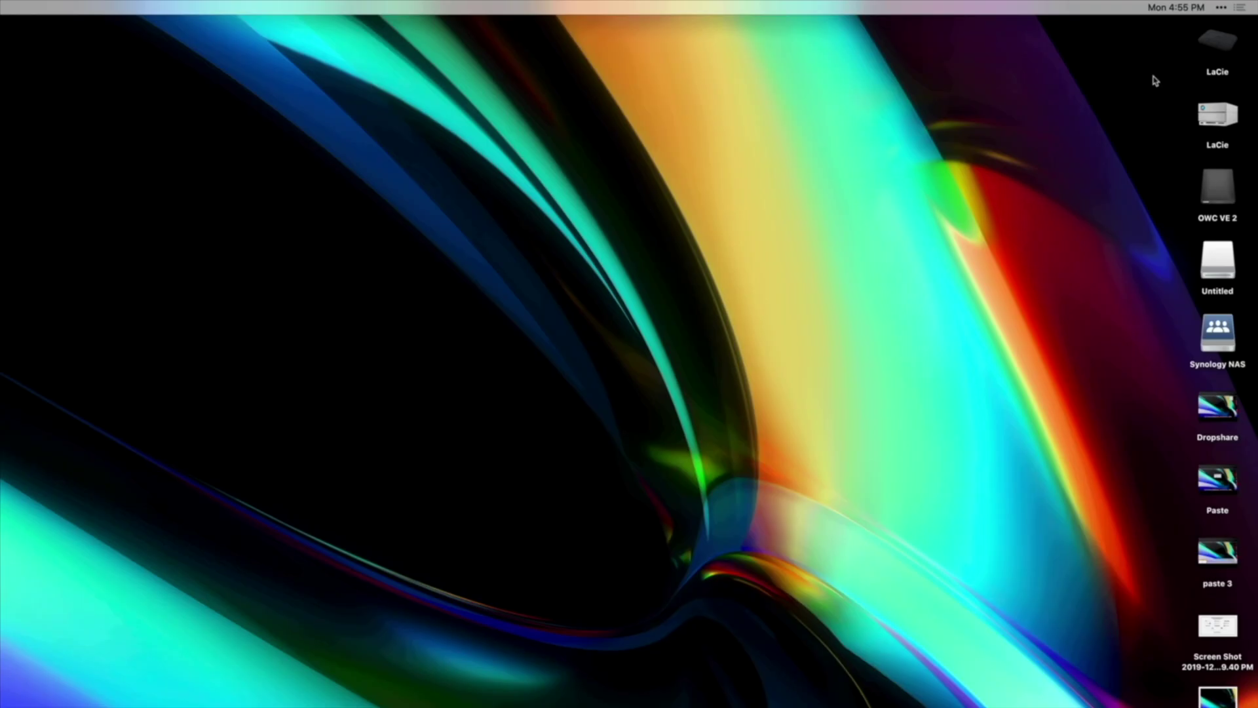
click(1221, 8)
click(1221, 8)
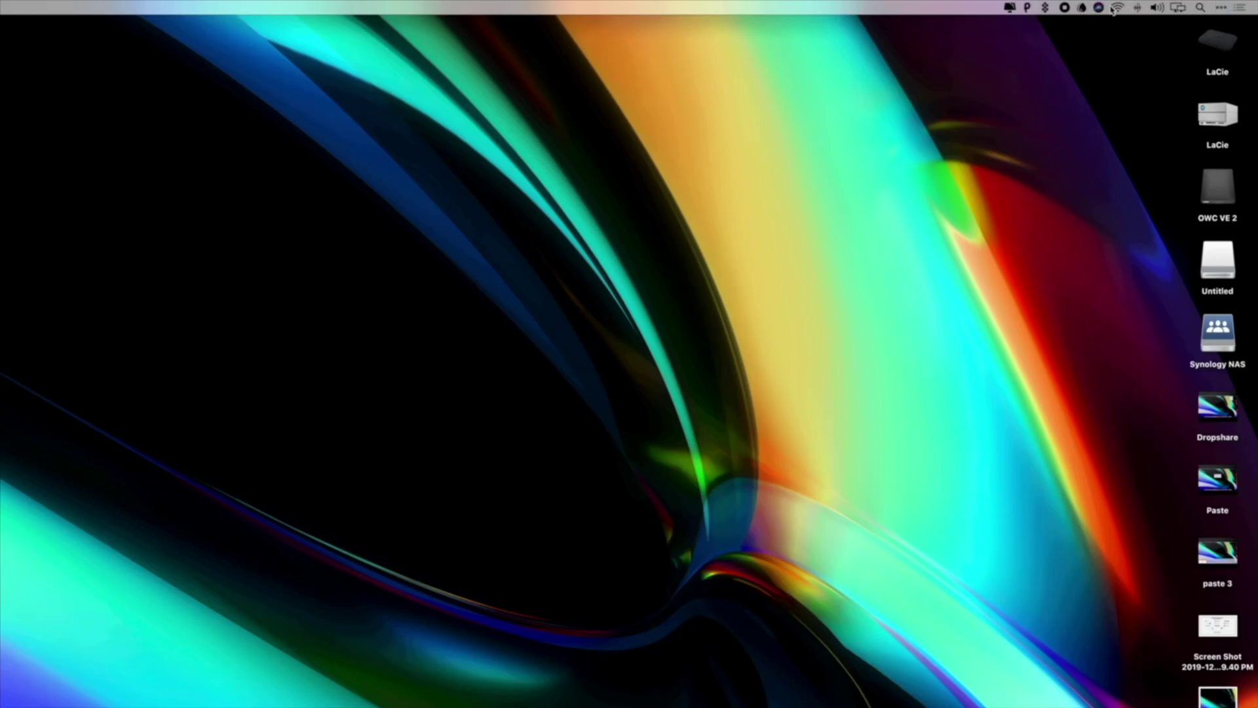
- Record ⌘B as Bartender's Show Hidden items hotkey, view Advanced, and return to Menu Items
click(1223, 9)
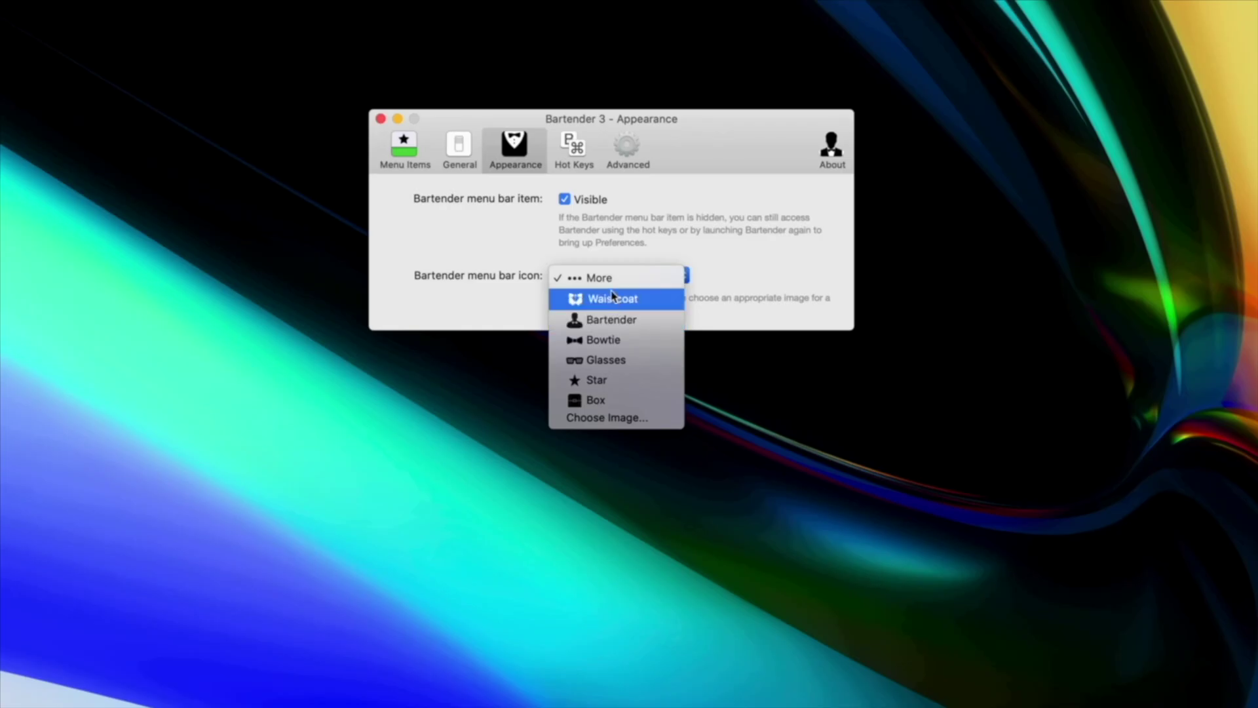
click(586, 166)
click(589, 168)
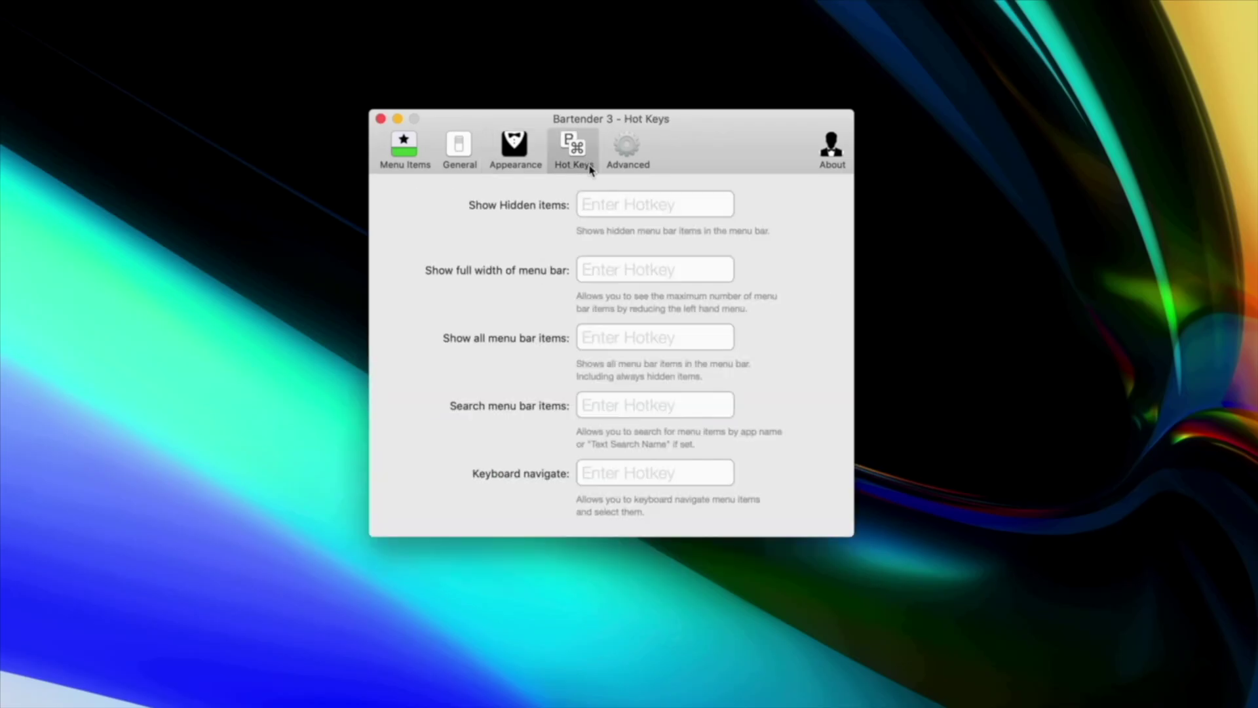
click(602, 207)
key(super+b)
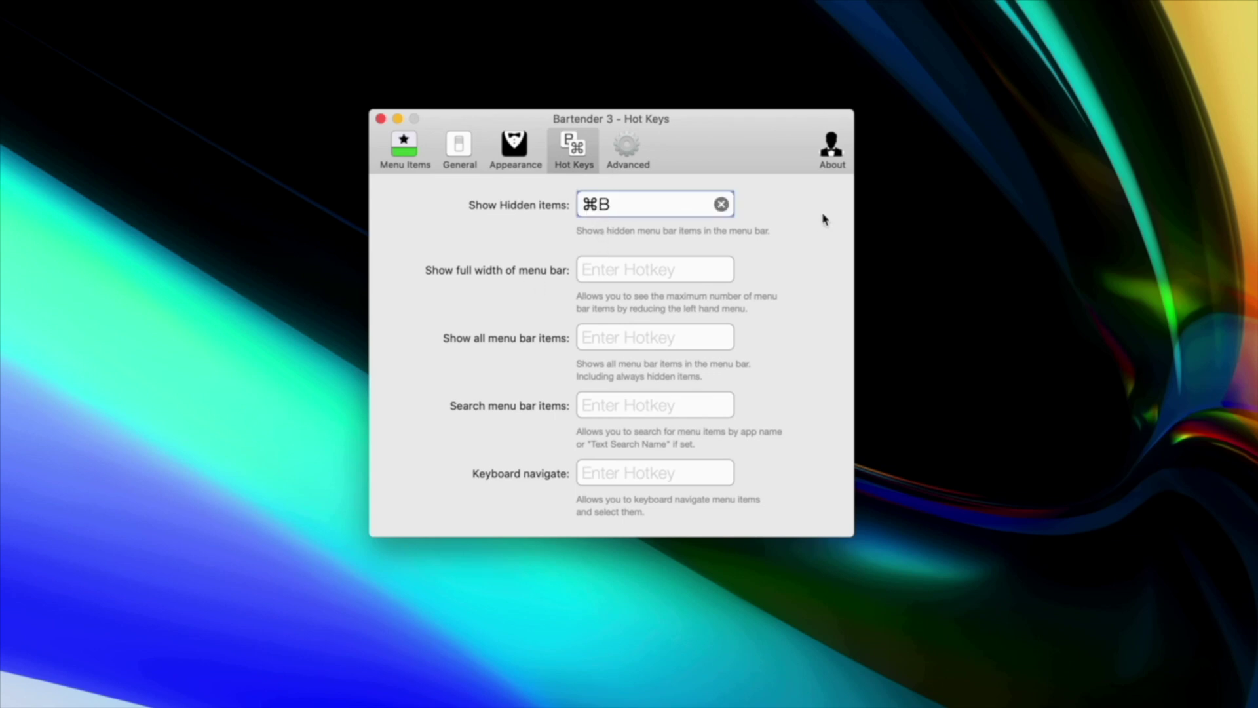
click(627, 149)
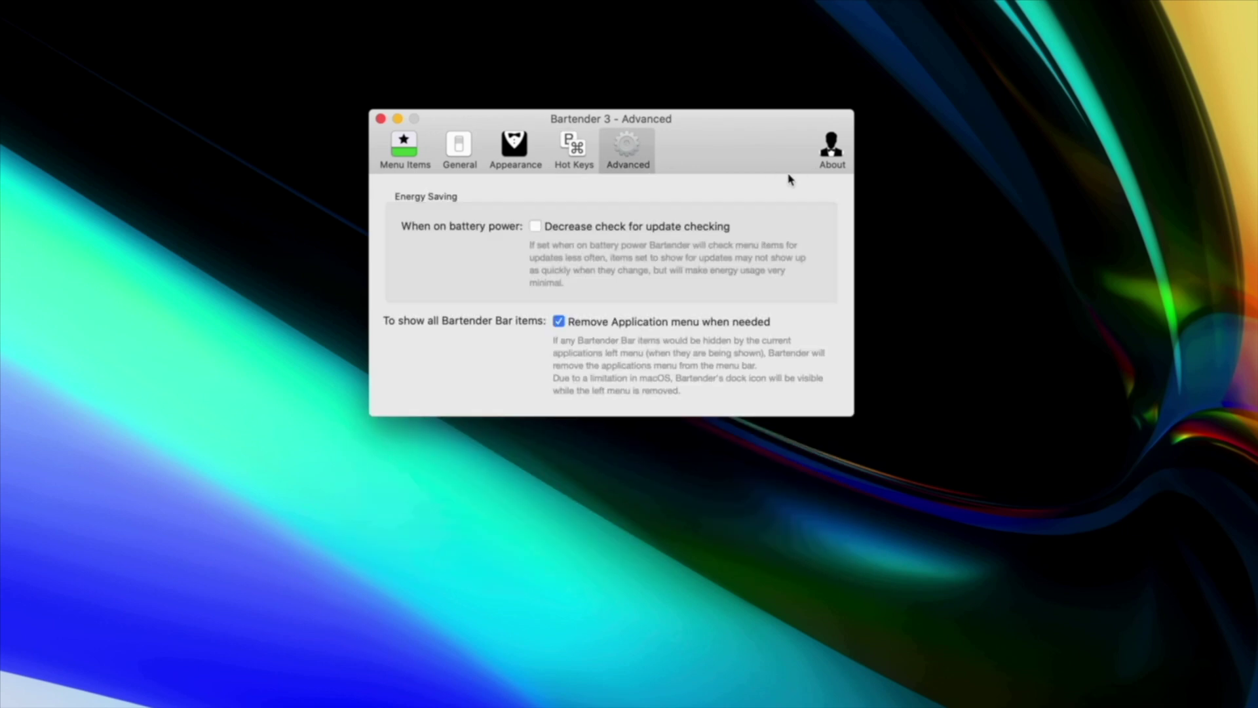
click(418, 152)
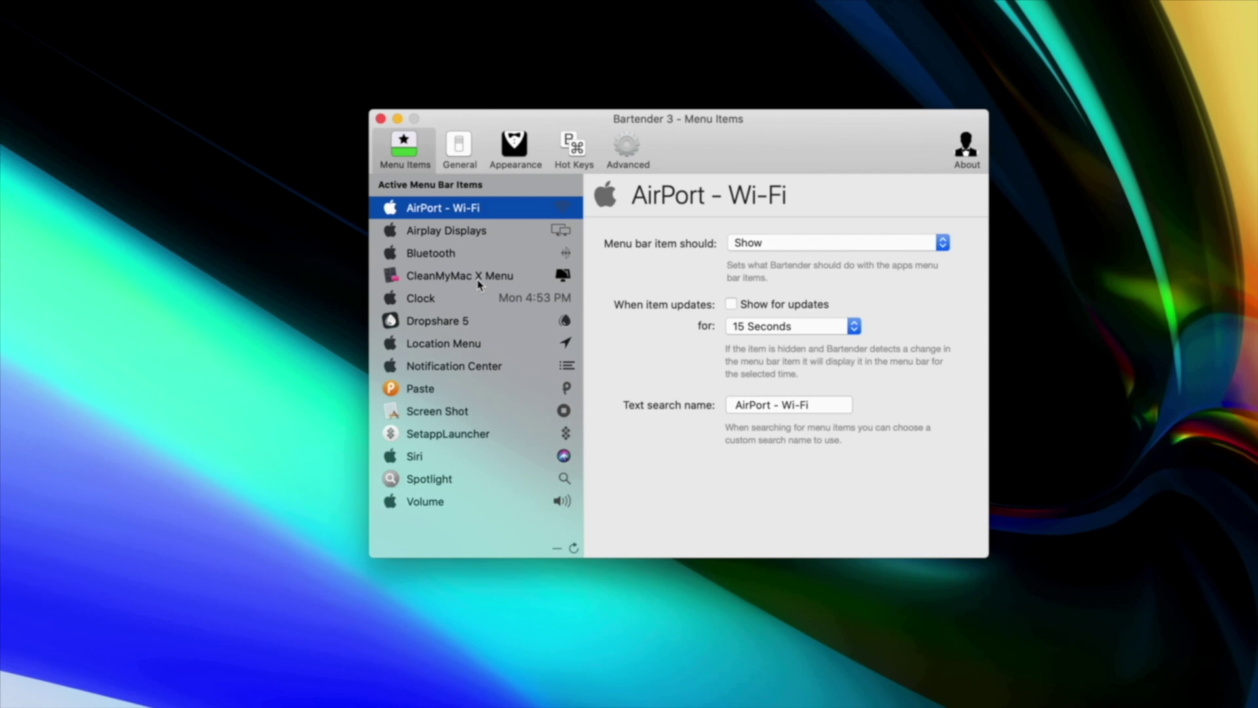
- Open AirPort - Wi-Fi's visibility popup and leave it on Show
click(781, 245)
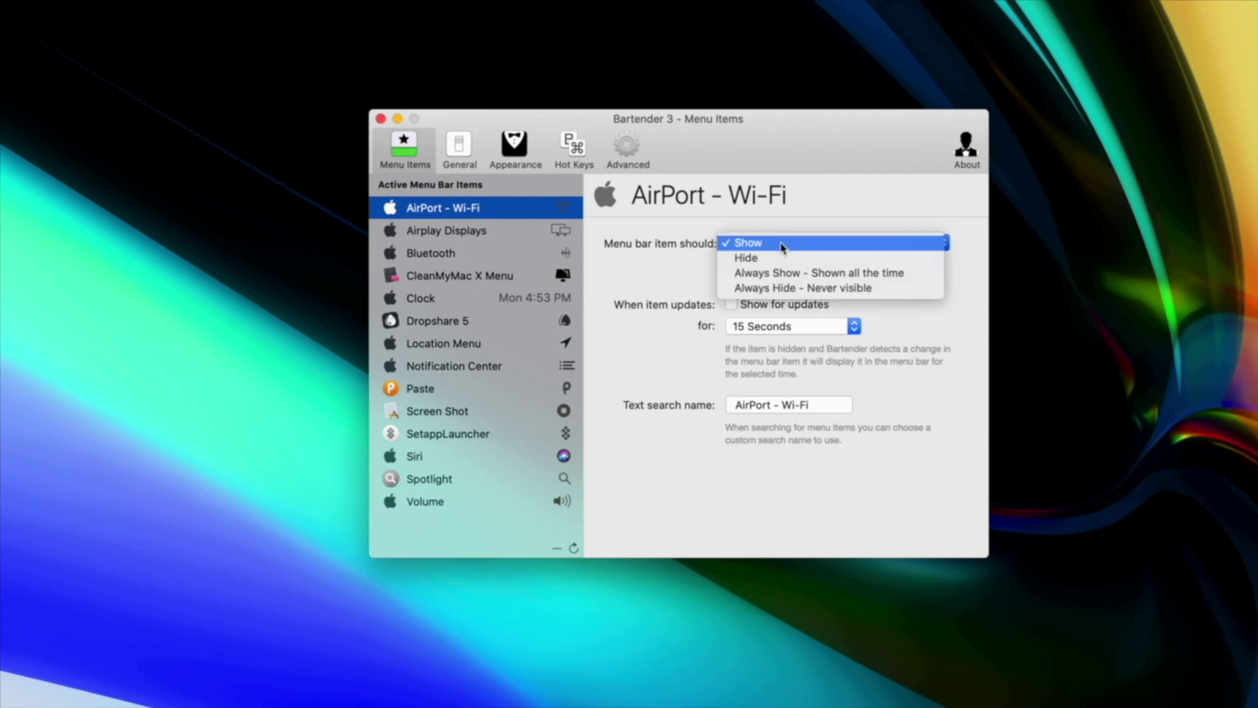